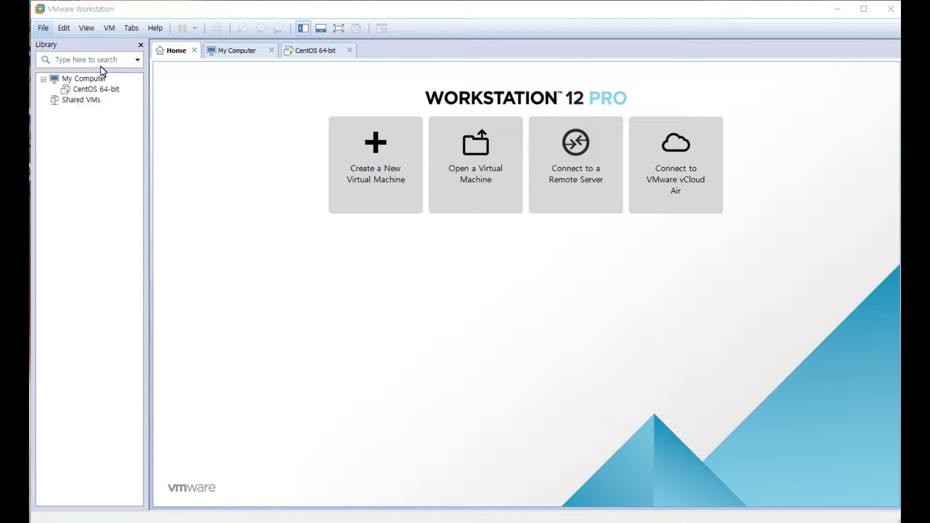
# - Open the File menu from the VMware Workstation Home screen
pyautogui.click(45, 29)
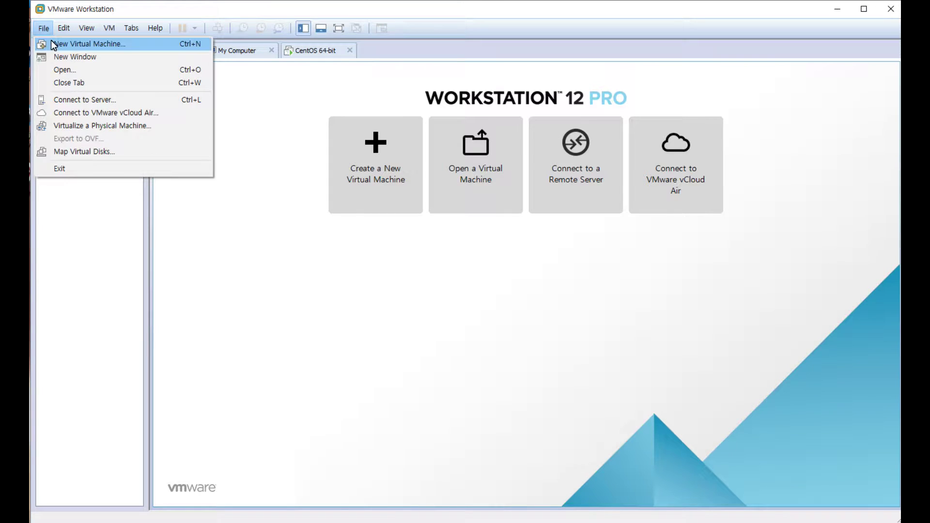
# - Start a Typical new virtual machine installing from the CentOS-7-x86_64-DVD-1511.iso image
pyautogui.click(85, 44)
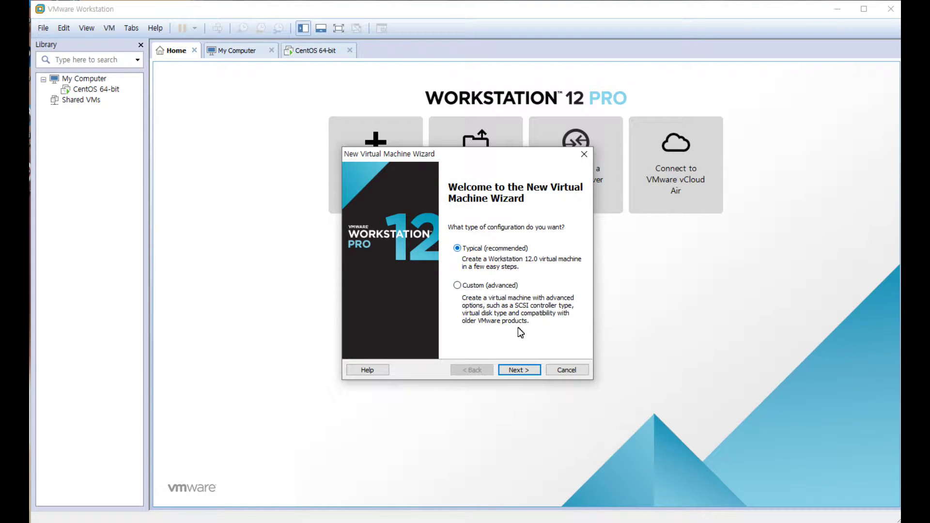
pyautogui.click(525, 370)
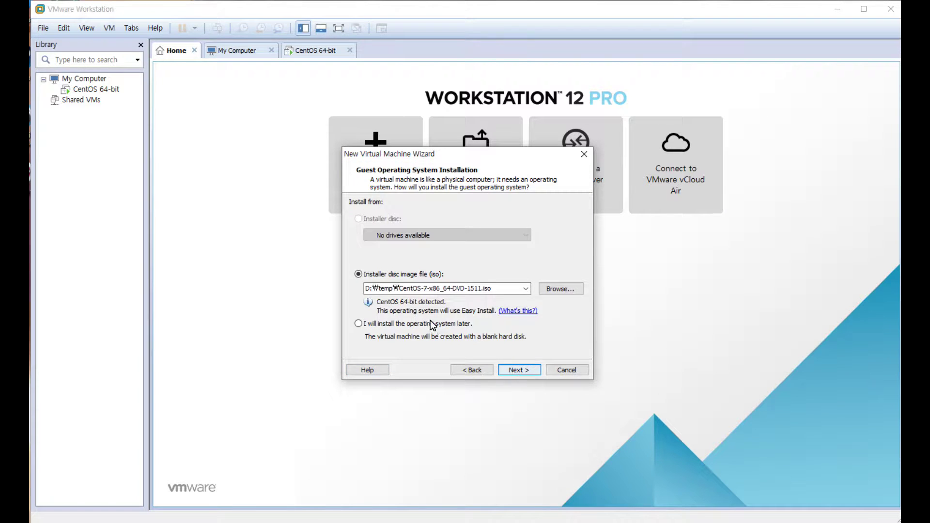
pyautogui.doubleClick(496, 287)
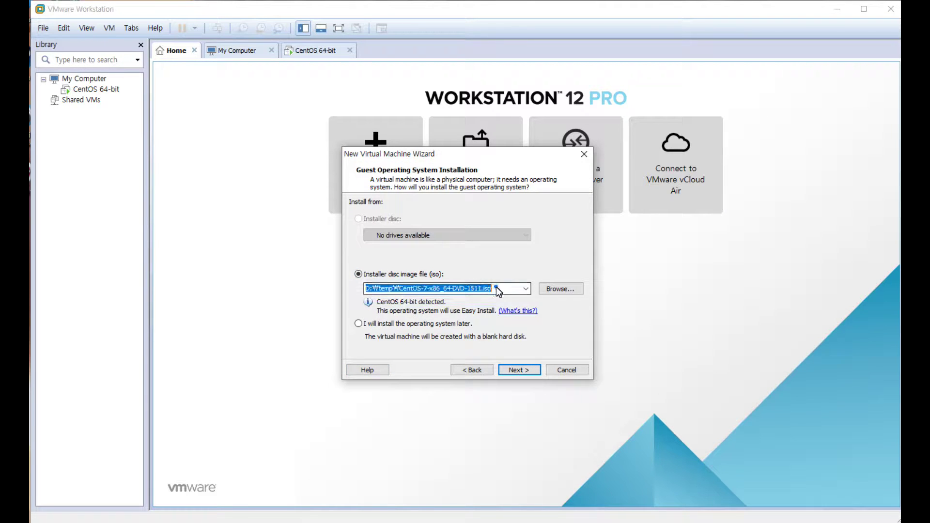
pyautogui.click(494, 289)
pyautogui.moveTo(493, 289); pyautogui.dragTo(356, 288)
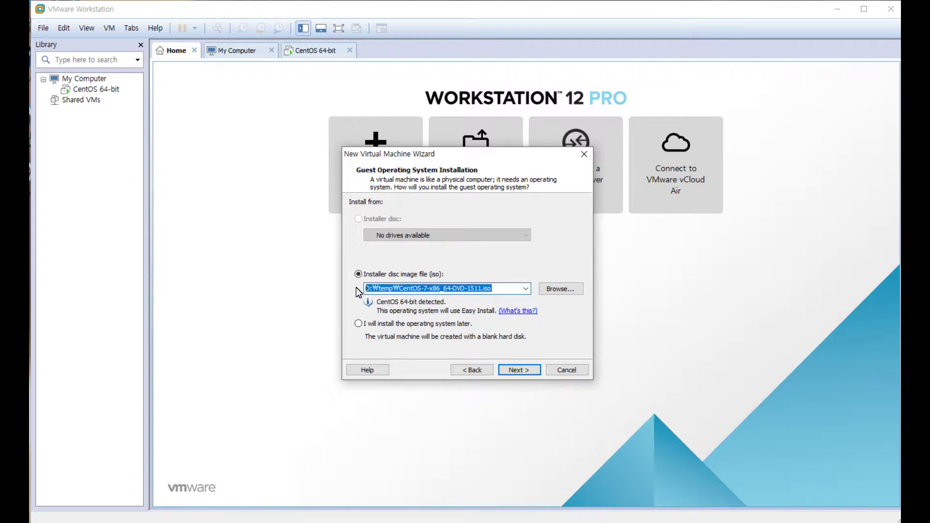
pyautogui.click(506, 289)
pyautogui.moveTo(504, 288); pyautogui.dragTo(356, 290)
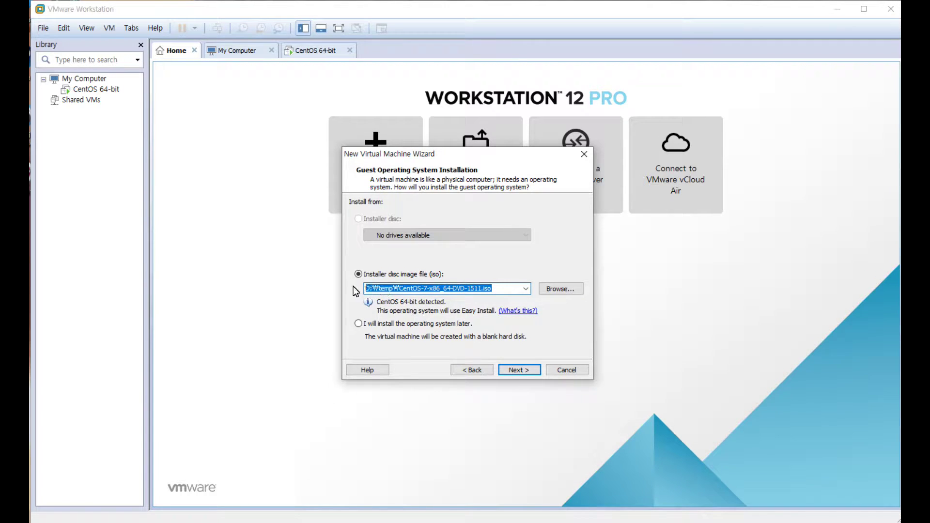
pyautogui.click(506, 290)
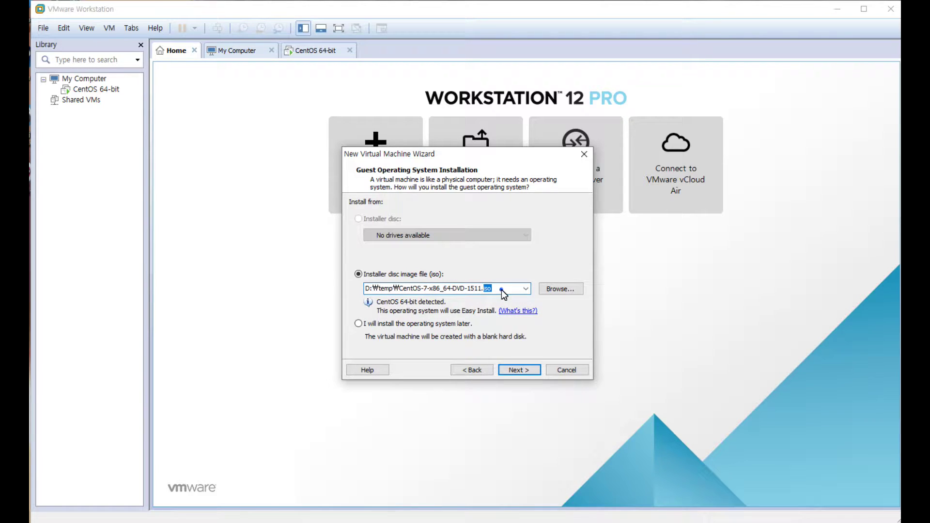
pyautogui.click(521, 370)
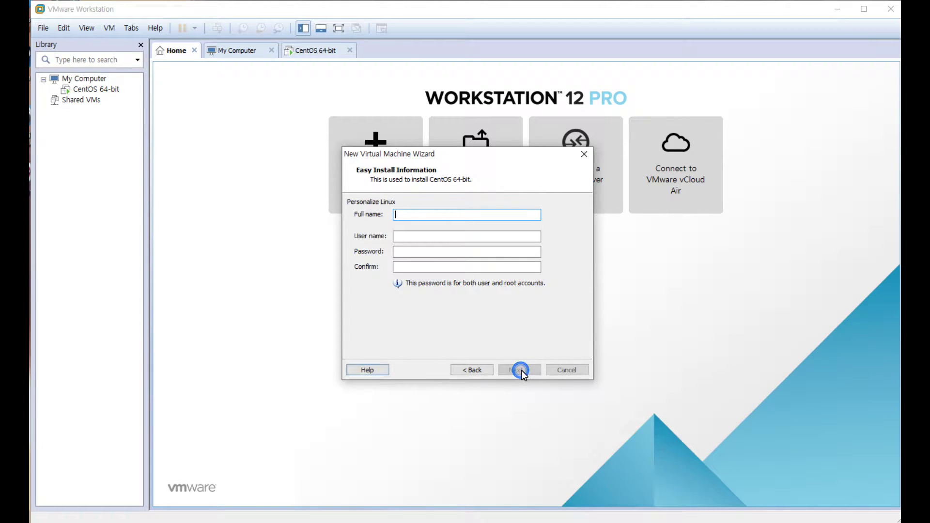
# - Enter the Linux user's full name, user name and matching password for Easy Install
pyautogui.click(453, 214)
pyautogui.write('shin na ra')
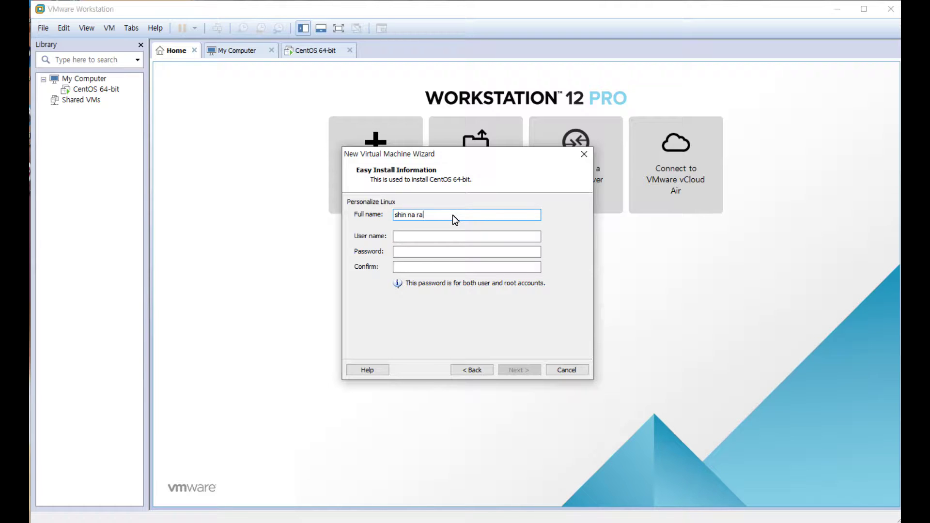
pyautogui.press('Tab')
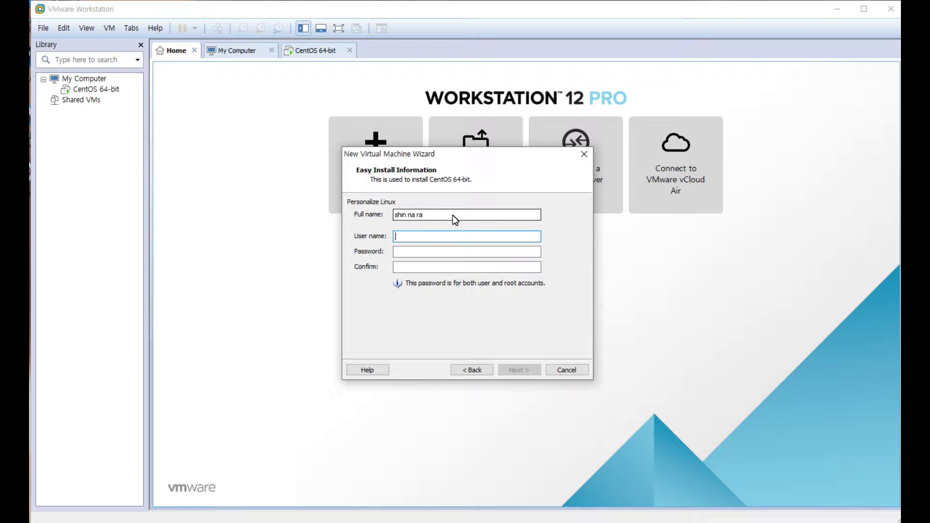
pyautogui.write('test')
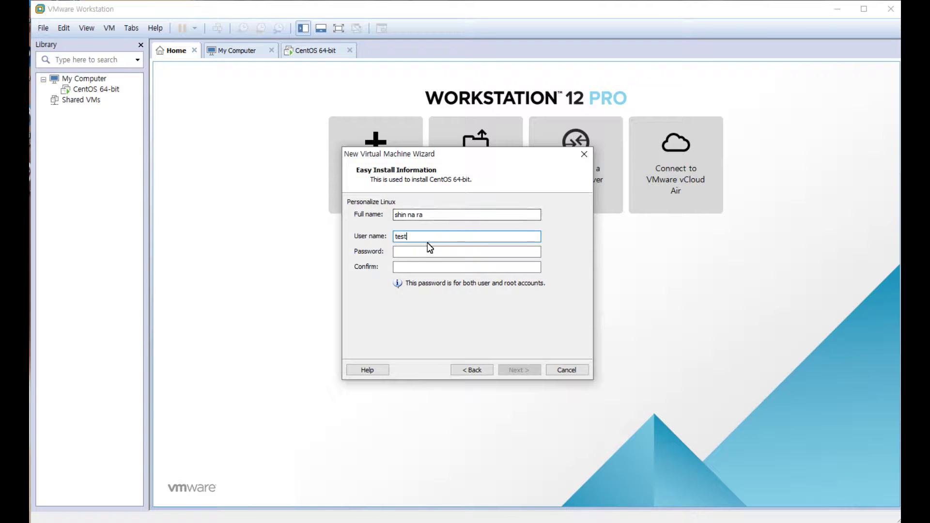
pyautogui.click(442, 252)
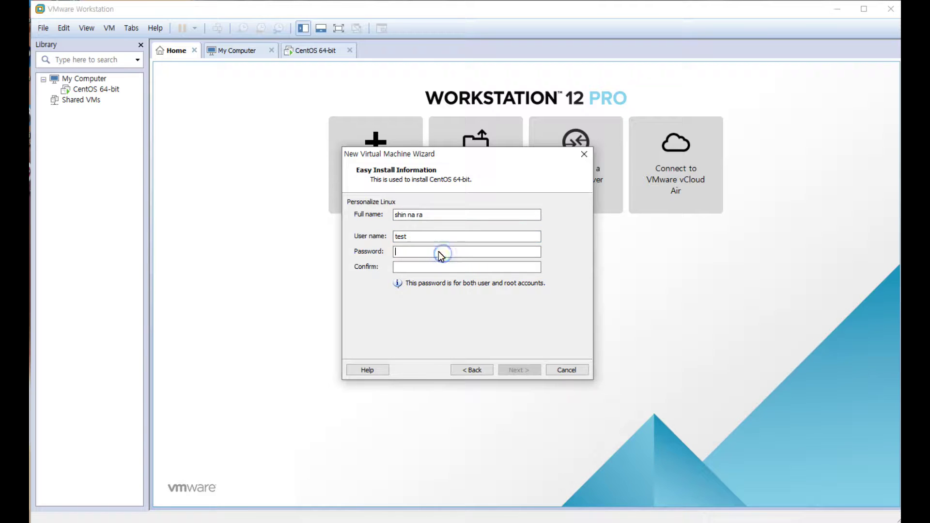
pyautogui.write('••••')
pyautogui.press('Tab')
pyautogui.write('••••')
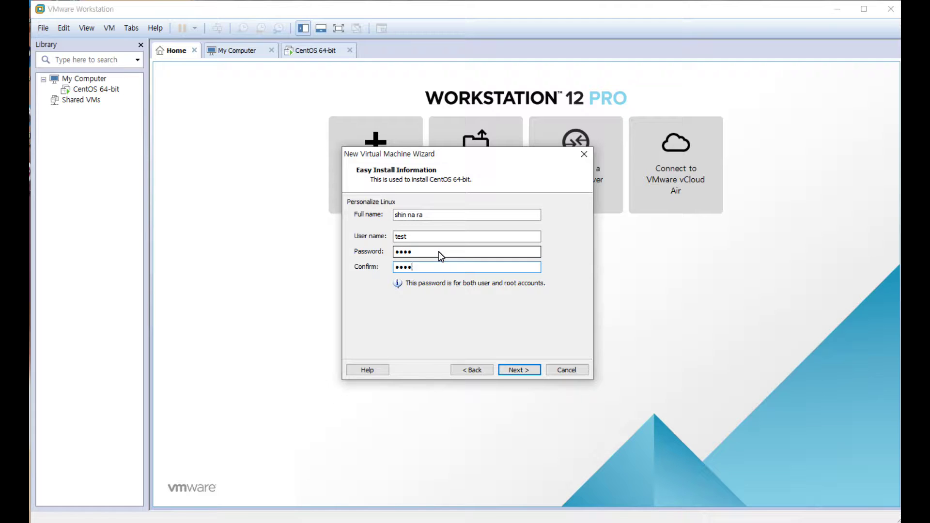
pyautogui.click(522, 371)
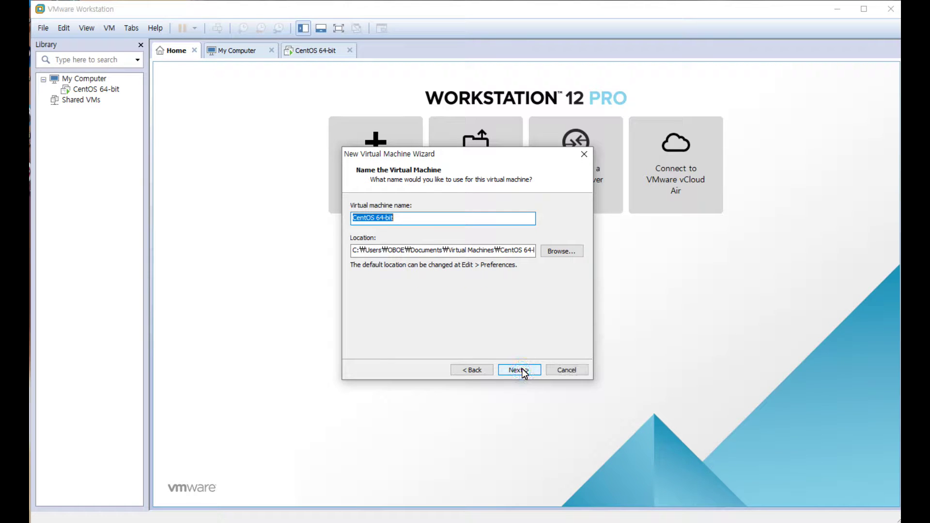
# - Name the VM CentOS 64-bit-2 and set its location to d:\temp\test2
pyautogui.click(419, 218)
pyautogui.click(483, 250)
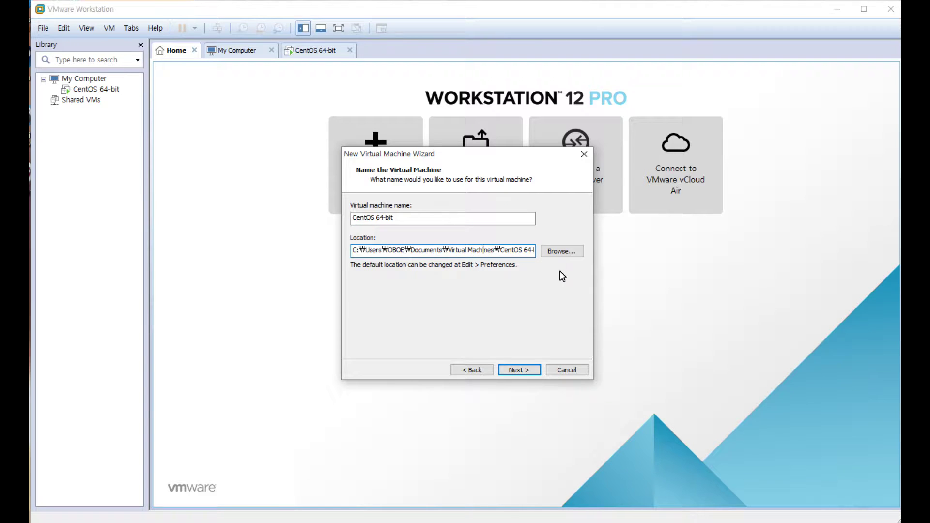
pyautogui.hotkey('ctrl', 'a')
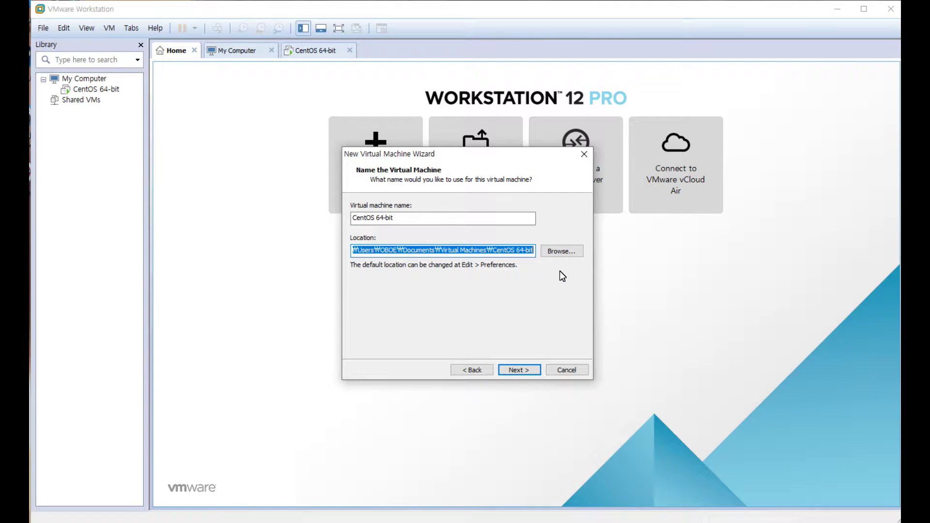
pyautogui.press('BackSpace')
pyautogui.click(420, 218)
pyautogui.moveTo(411, 219); pyautogui.dragTo(332, 219)
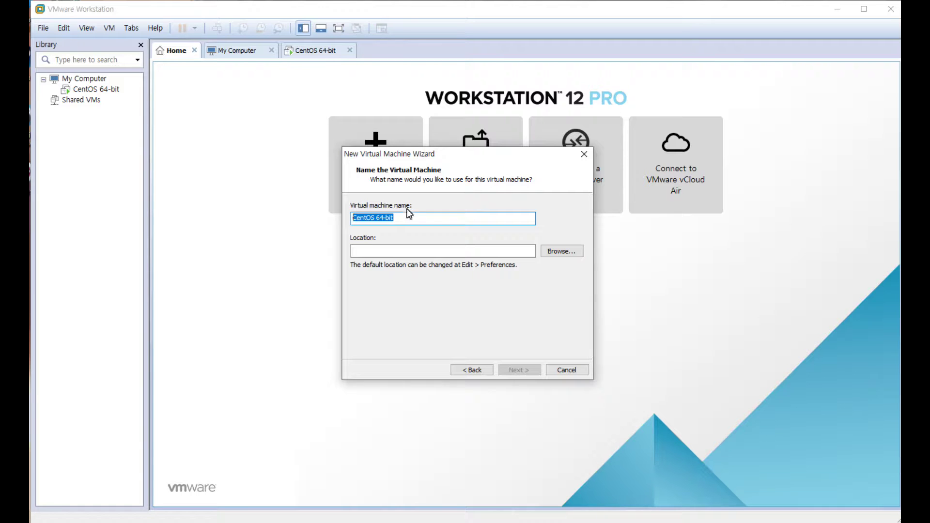
pyautogui.click(408, 222)
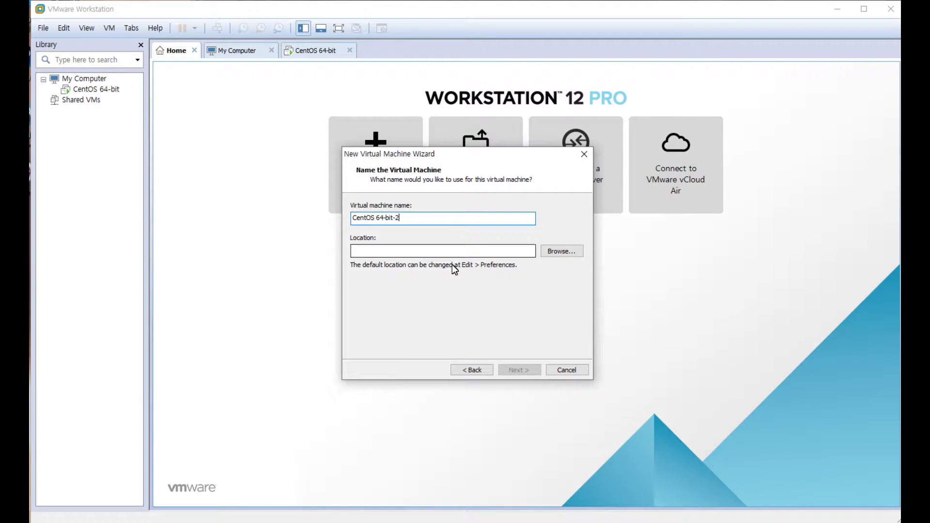
pyautogui.click(421, 253)
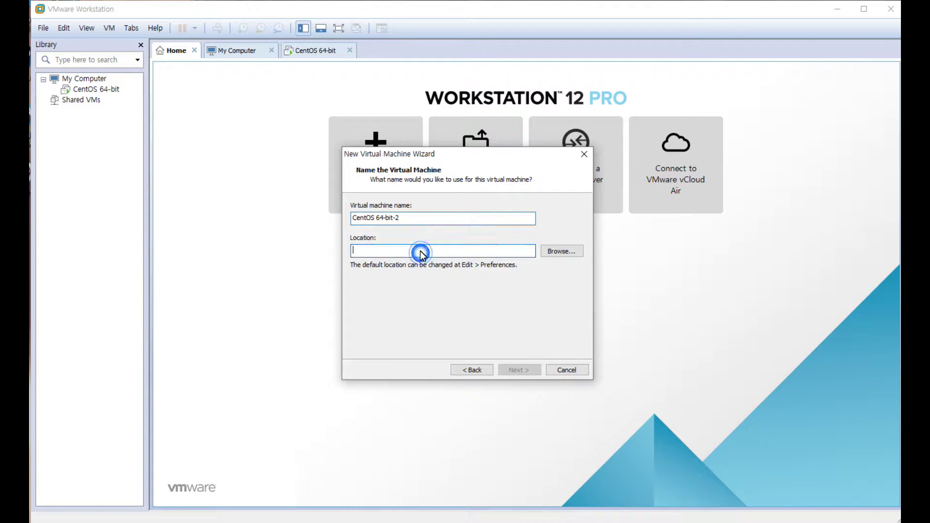
pyautogui.write('d:')
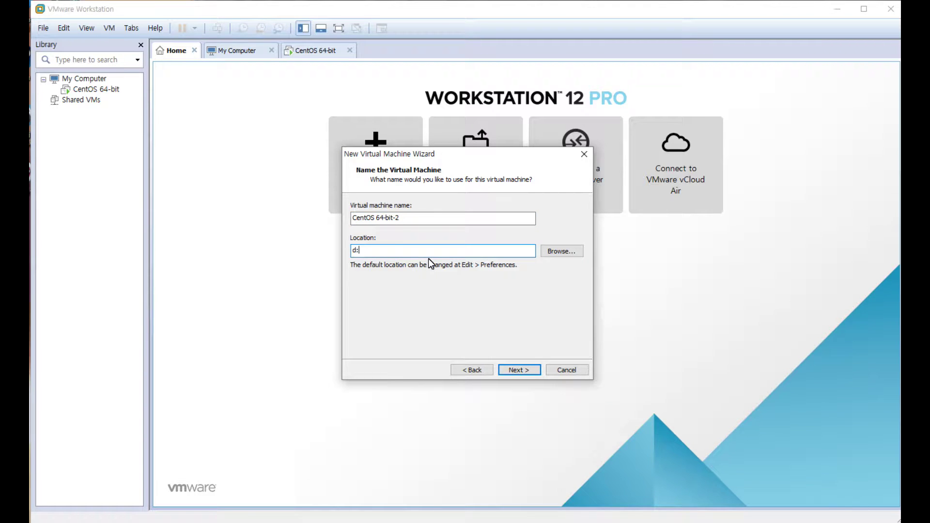
pyautogui.write('\\te')
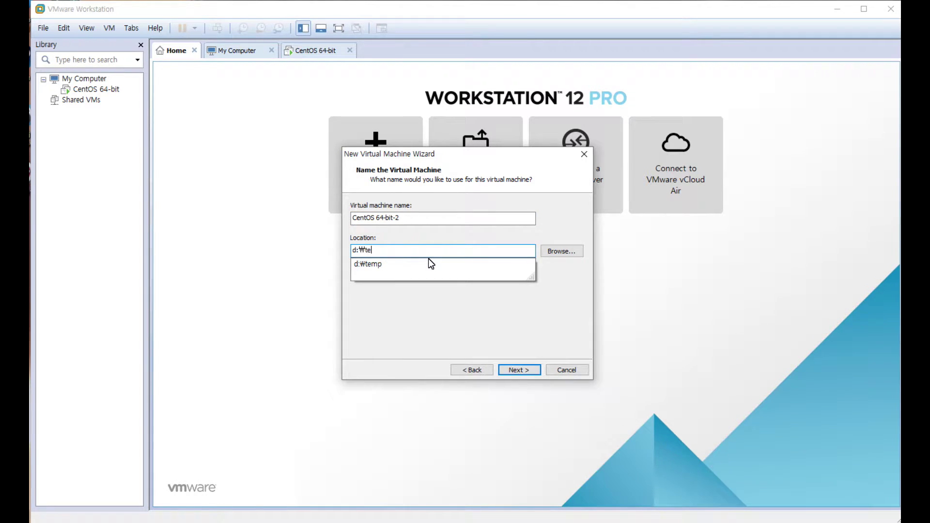
pyautogui.write('mp\\')
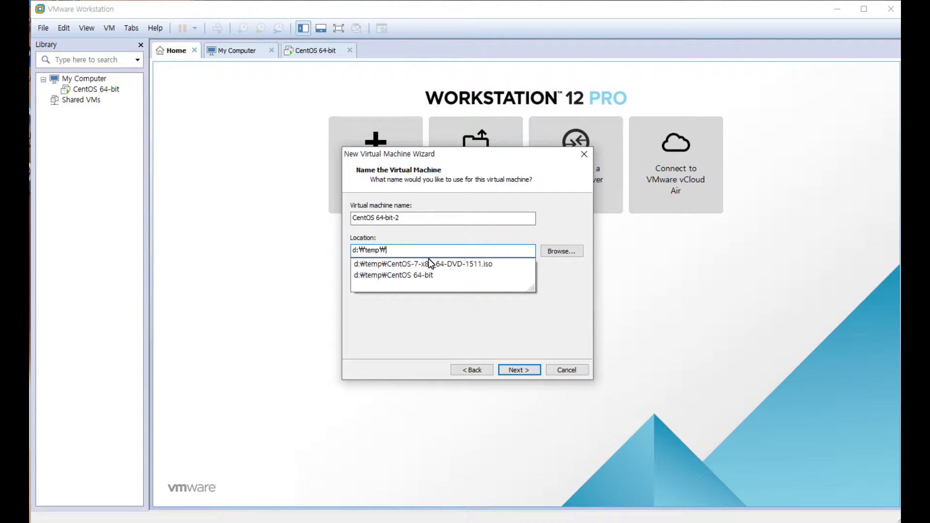
pyautogui.write('test2')
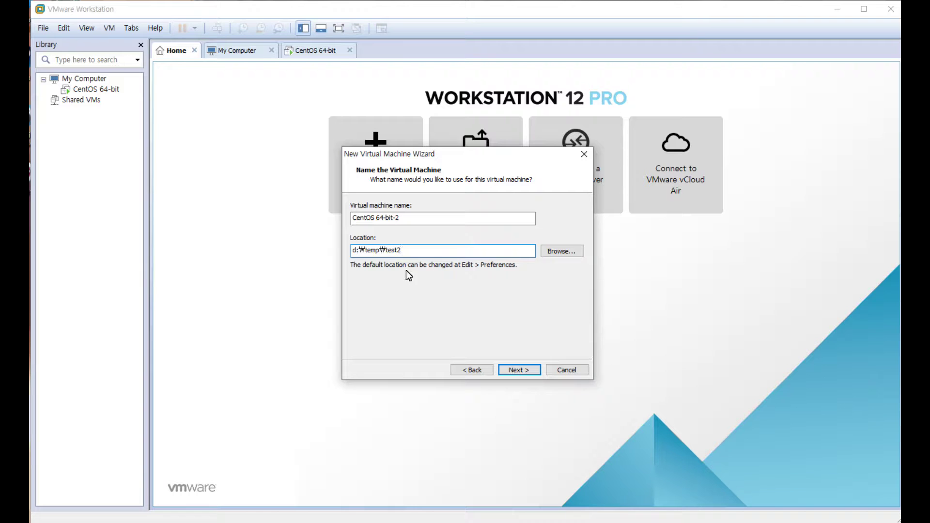
pyautogui.click(443, 252)
pyautogui.moveTo(422, 254); pyautogui.dragTo(332, 249)
pyautogui.moveTo(441, 254); pyautogui.dragTo(380, 252)
pyautogui.click(528, 370)
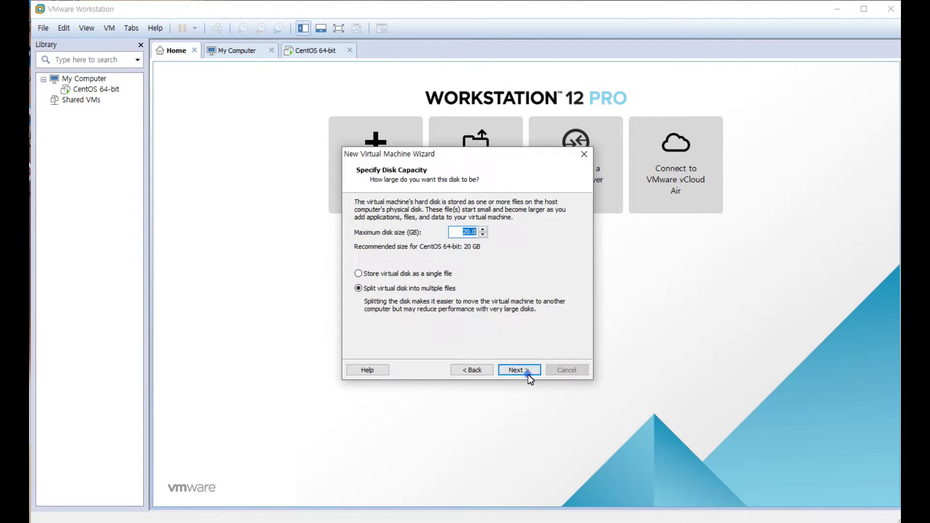
# - Change the maximum disk size from 20.0 to 40 GB, kept split into multiple files
pyautogui.click(457, 233)
pyautogui.moveTo(458, 232); pyautogui.dragTo(510, 231)
pyautogui.write('40')
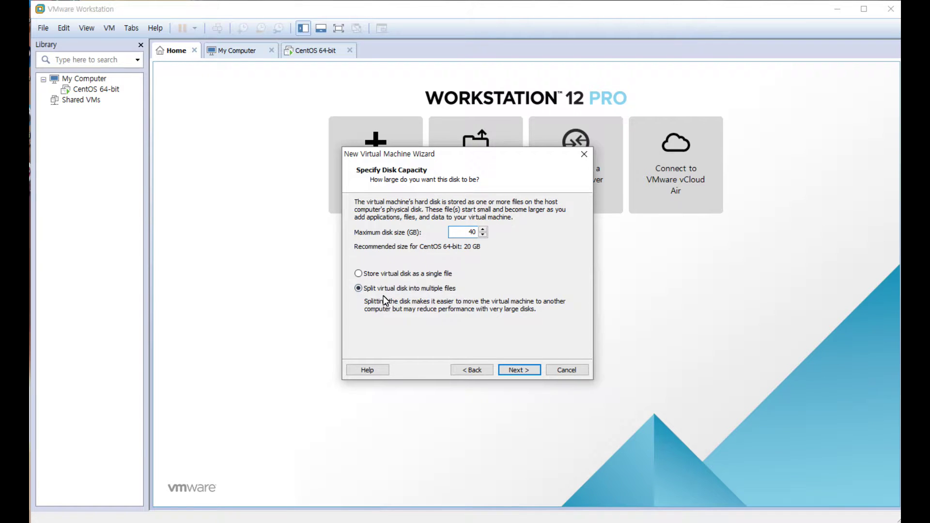
pyautogui.click(522, 371)
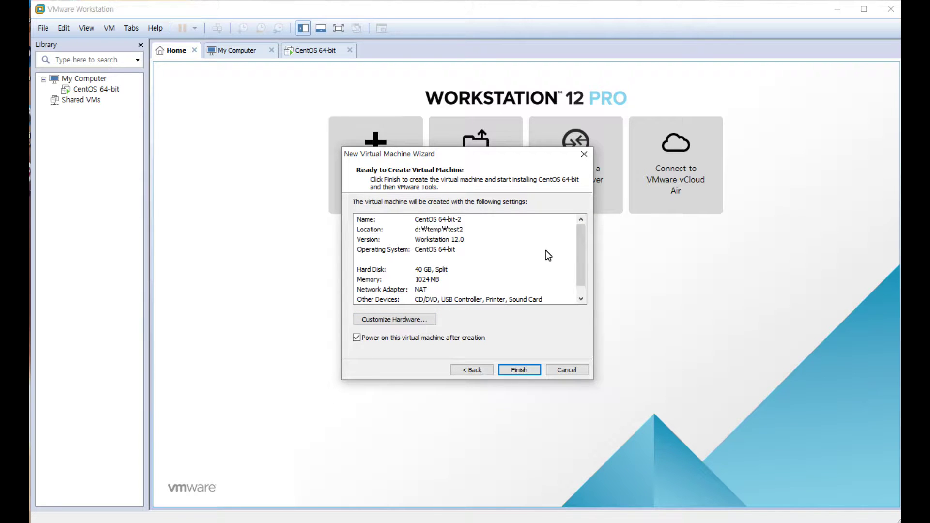
# - Raise the new VM's memory from 1024 MB to 2048 MB in the hardware settings
pyautogui.scroll(-1, 583, 243)
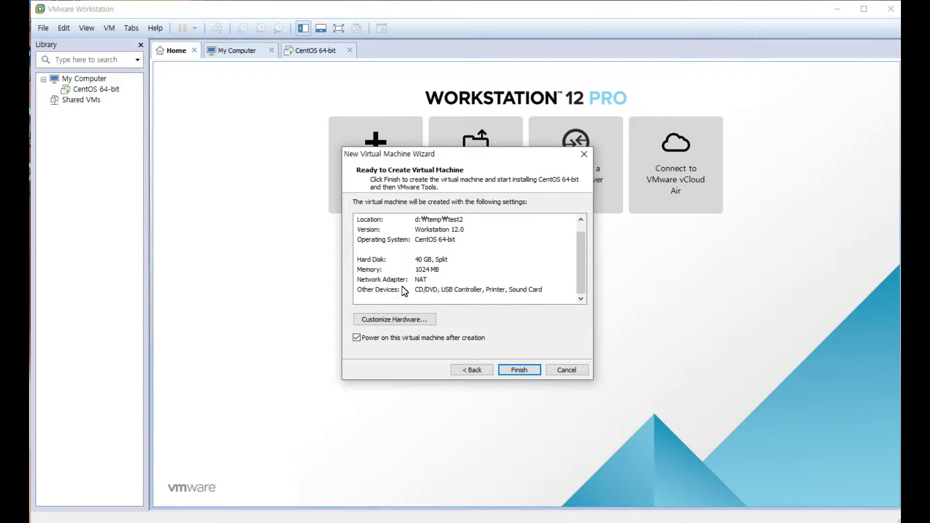
pyautogui.click(390, 321)
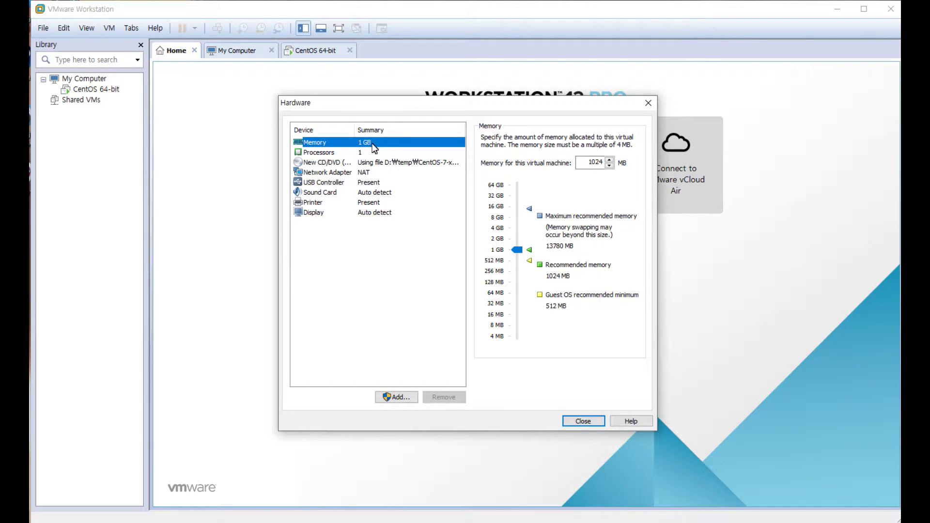
pyautogui.doubleClick(594, 163)
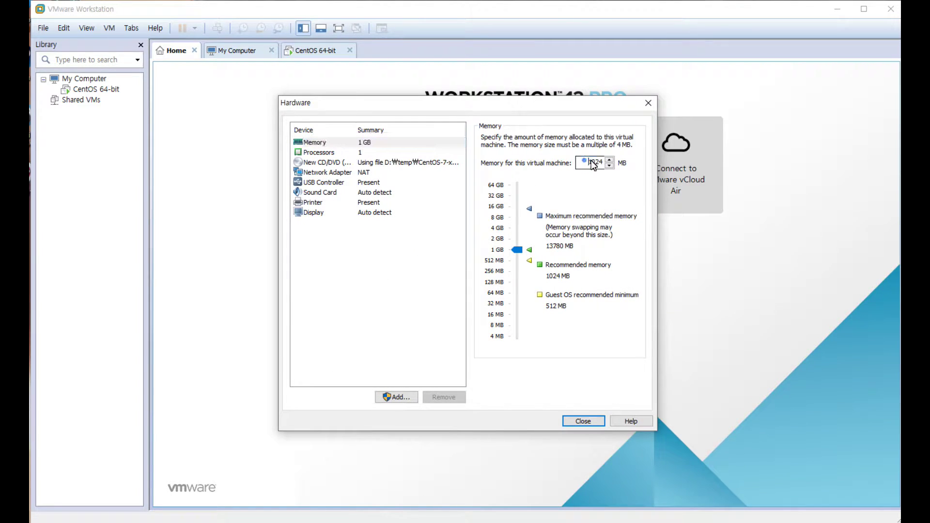
pyautogui.write('2048')
# - Review the processor, CD/DVD, network, USB, sound, printer and display settings, then close
pyautogui.click(313, 153)
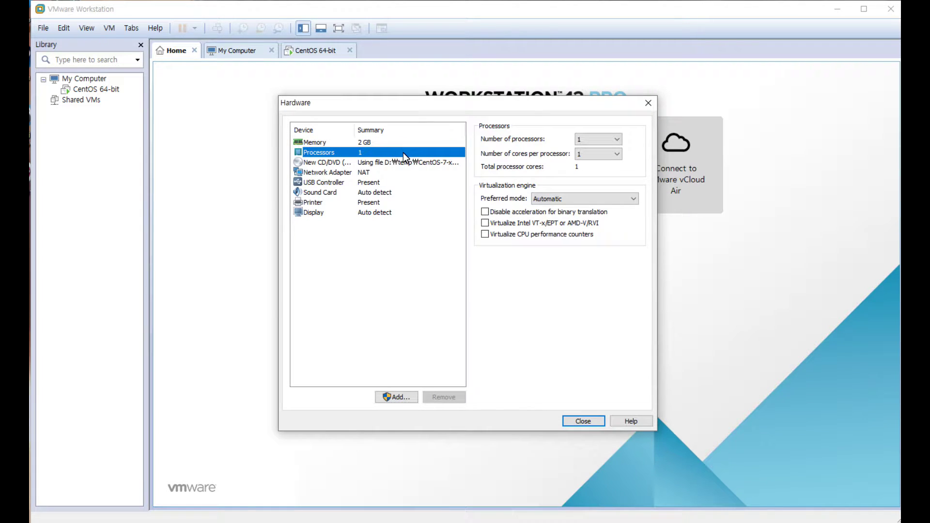
pyautogui.click(321, 164)
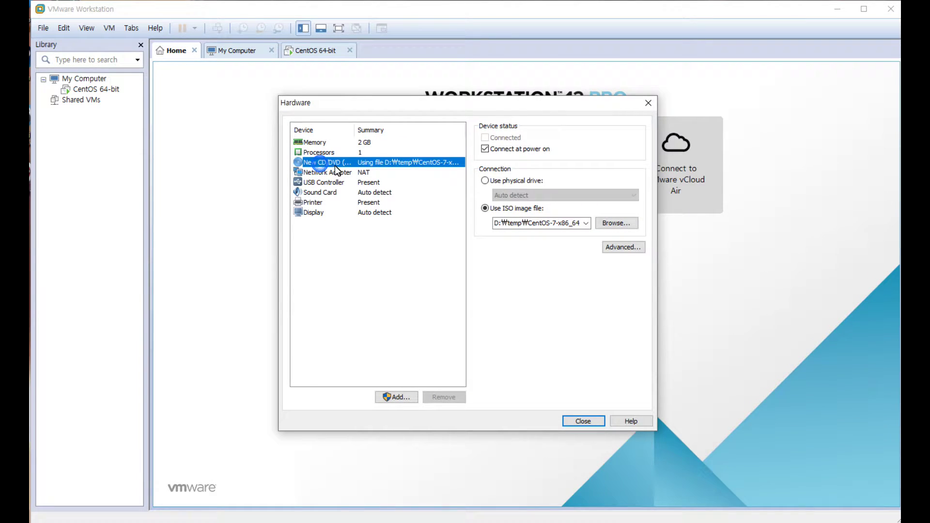
pyautogui.click(327, 173)
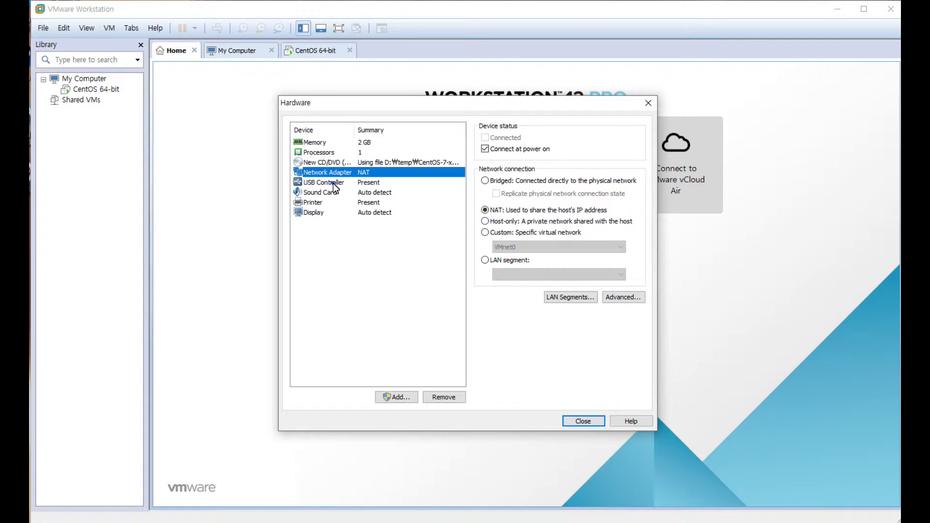
pyautogui.click(332, 183)
pyautogui.click(333, 193)
pyautogui.click(329, 202)
pyautogui.click(329, 212)
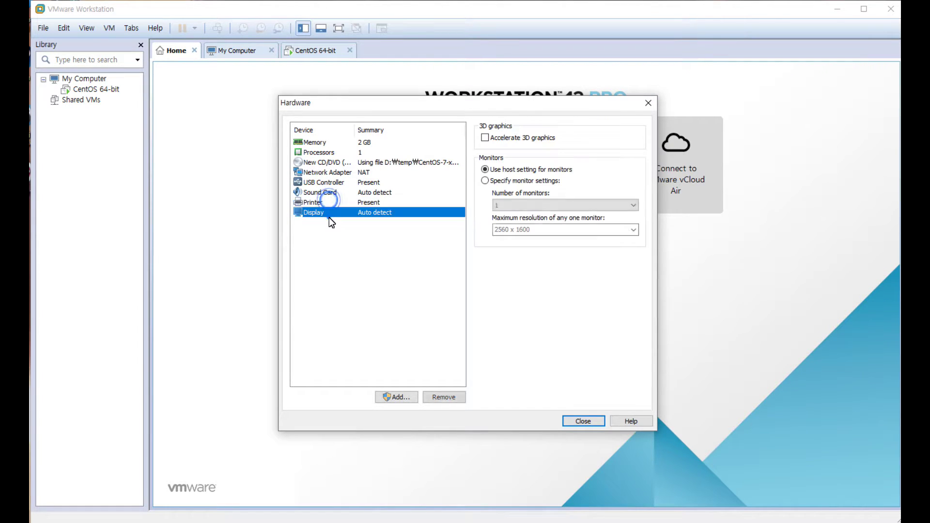
pyautogui.click(595, 422)
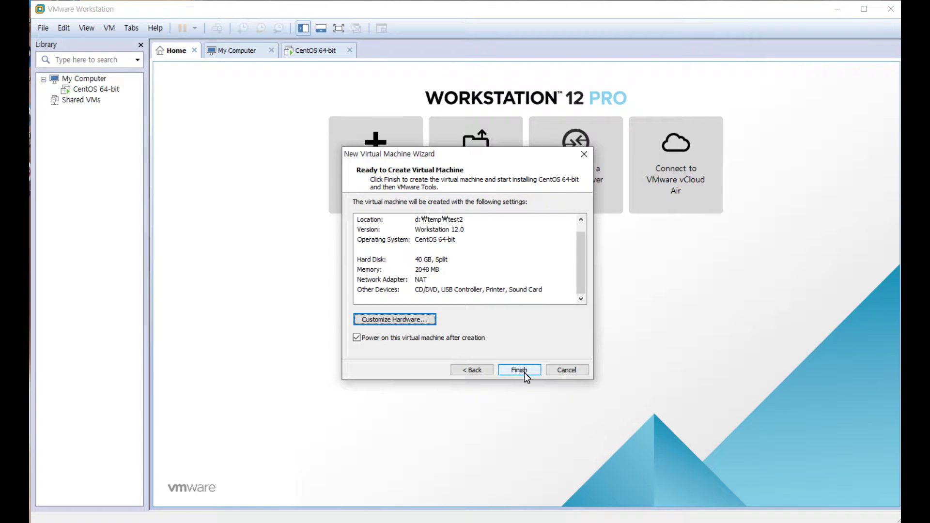
# - Finish creating CentOS 64-bit-2, dismiss the removable-devices and Easy Install notices, and minimize Explorer
pyautogui.click(525, 373)
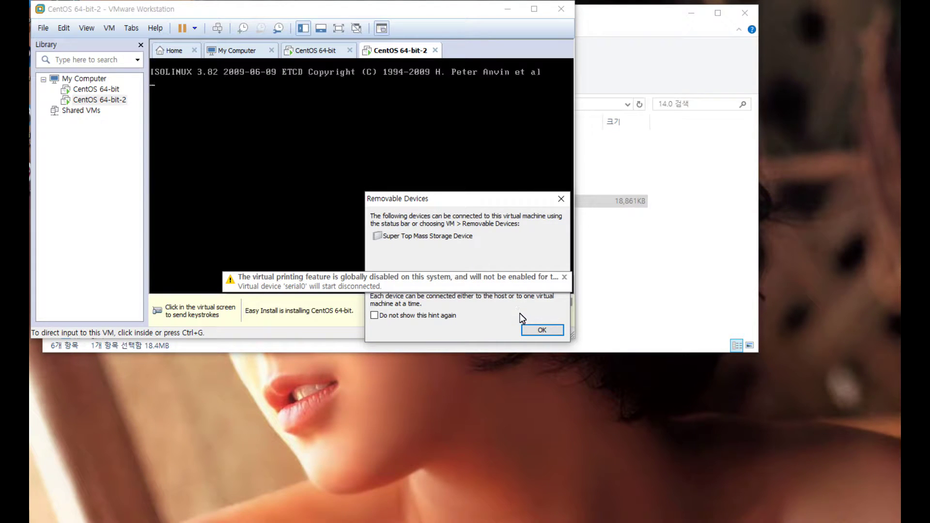
pyautogui.click(540, 332)
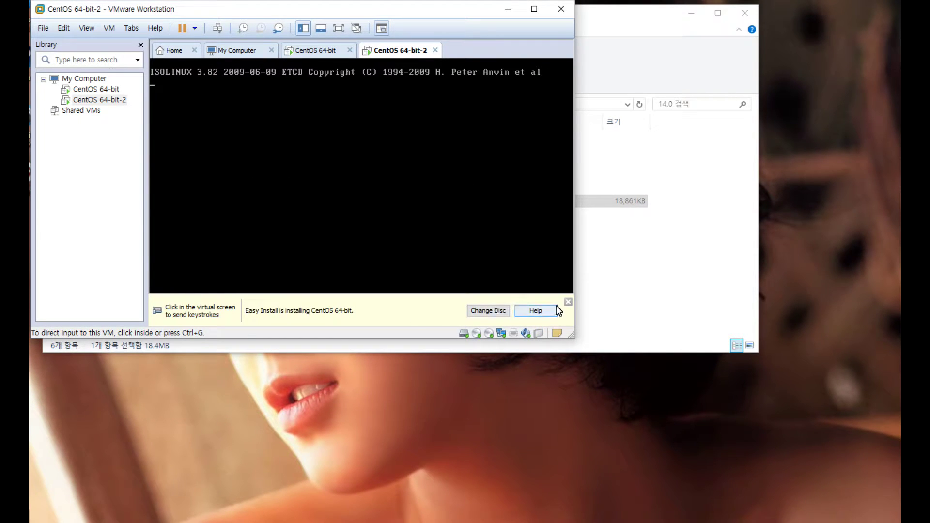
pyautogui.click(570, 303)
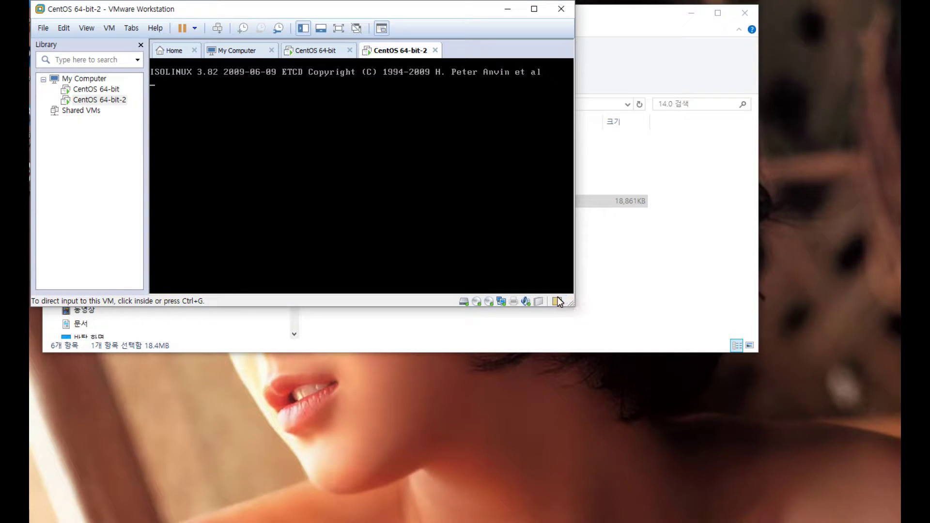
pyautogui.click(692, 14)
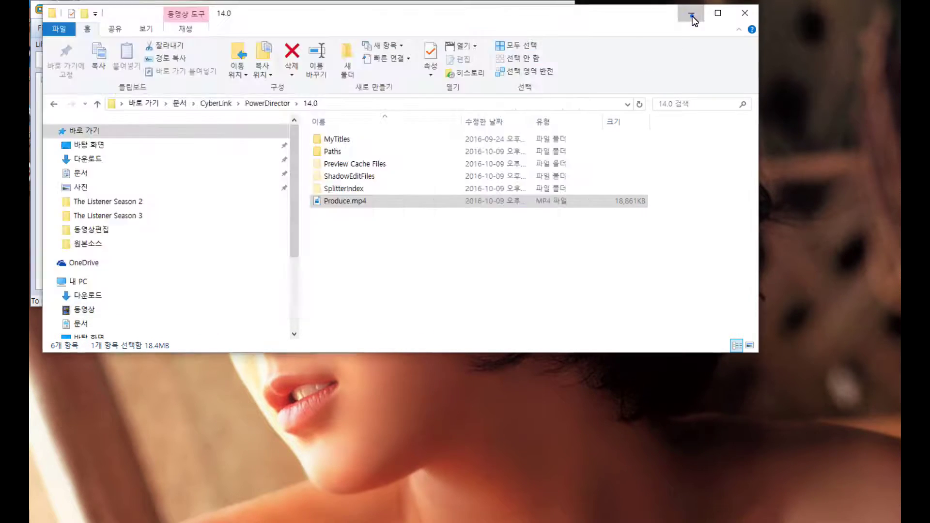
pyautogui.click(692, 15)
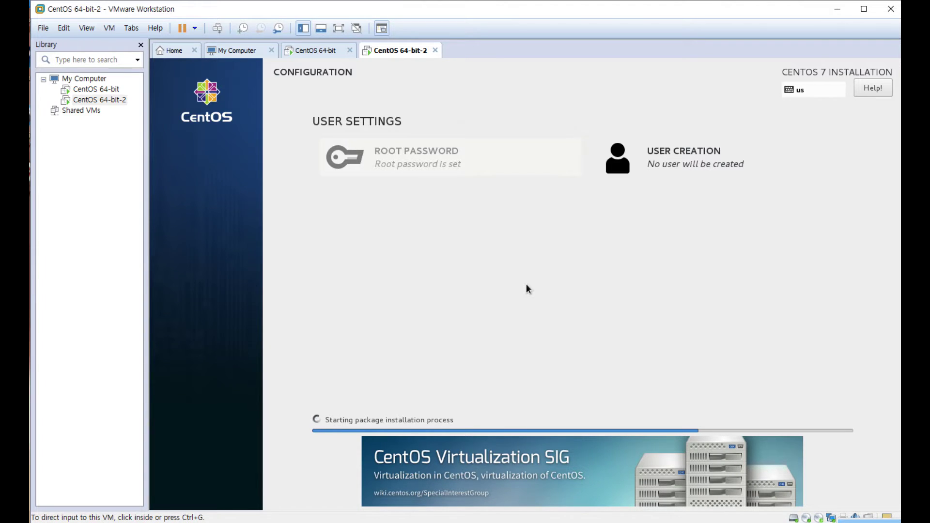
# - Read the printing warning in the Message Log, then return input to the installing VM
pyautogui.click(887, 517)
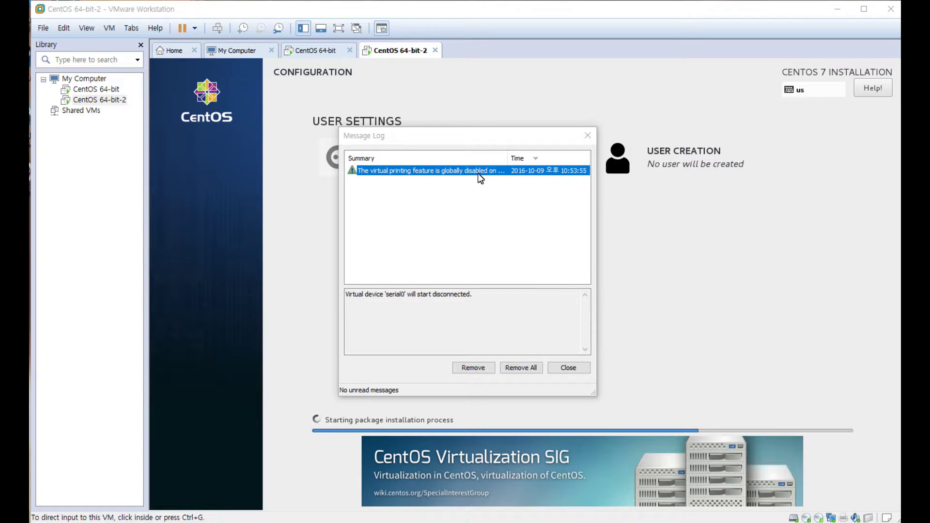
pyautogui.click(577, 371)
pyautogui.click(526, 284)
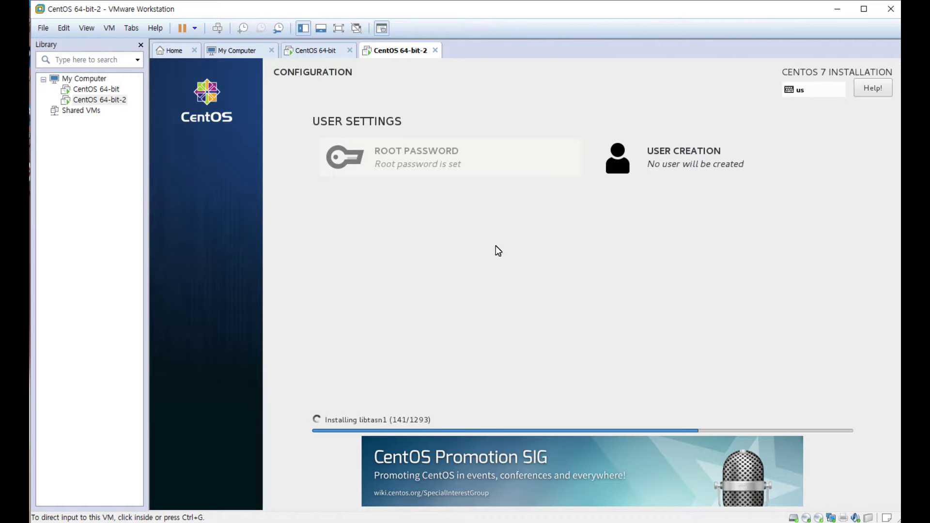
# - Let the CentOS install finish and reboot, then give input to the CentOS 64-bit VM
pyautogui.click(494, 258)
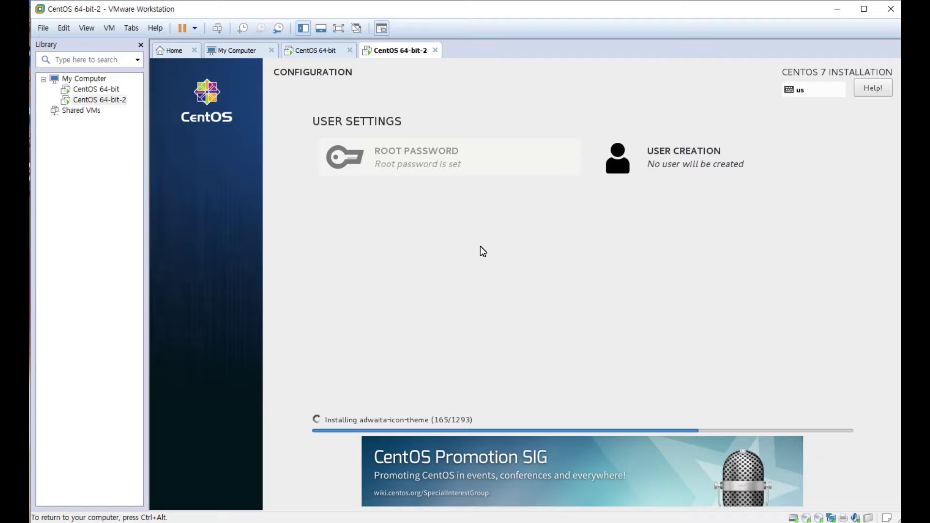
pyautogui.hotkey('ctrl', 'alt')
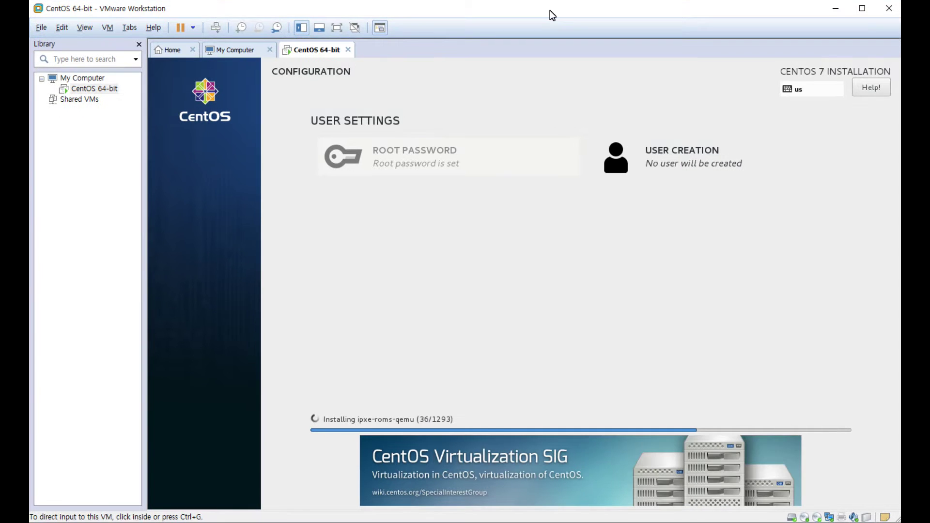
pyautogui.click(513, 141)
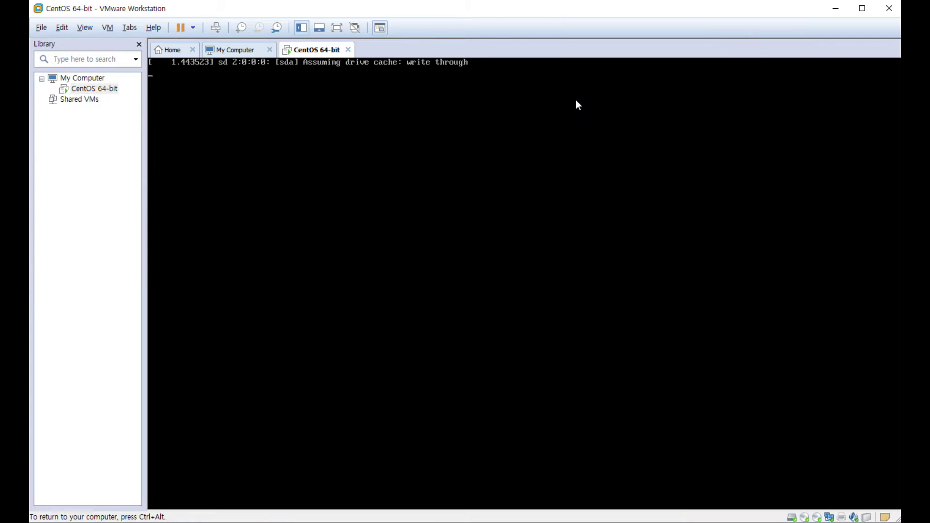
# - Release input with Ctrl+Alt while the VM boots to the GNOME login screen
pyautogui.hotkey('ctrl', 'alt')
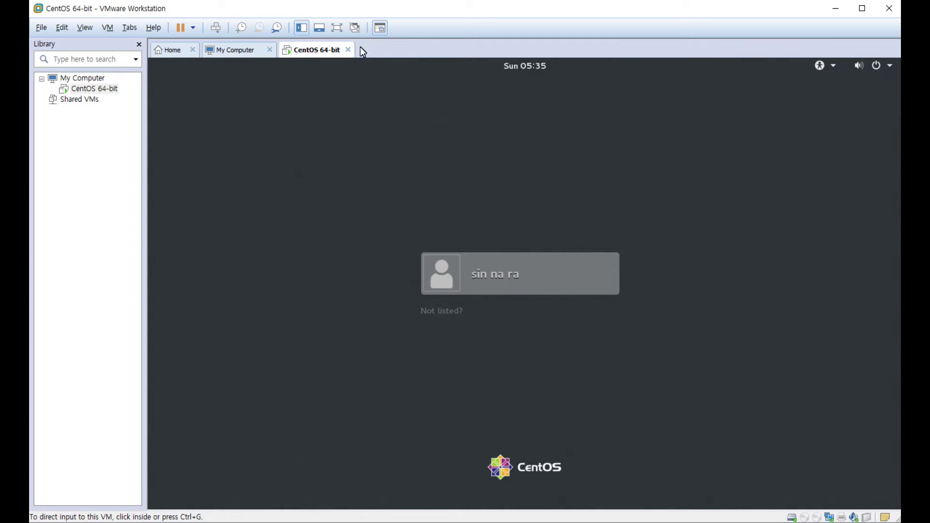
# - Sign in to CentOS by selecting the user account and entering its password
pyautogui.click(460, 249)
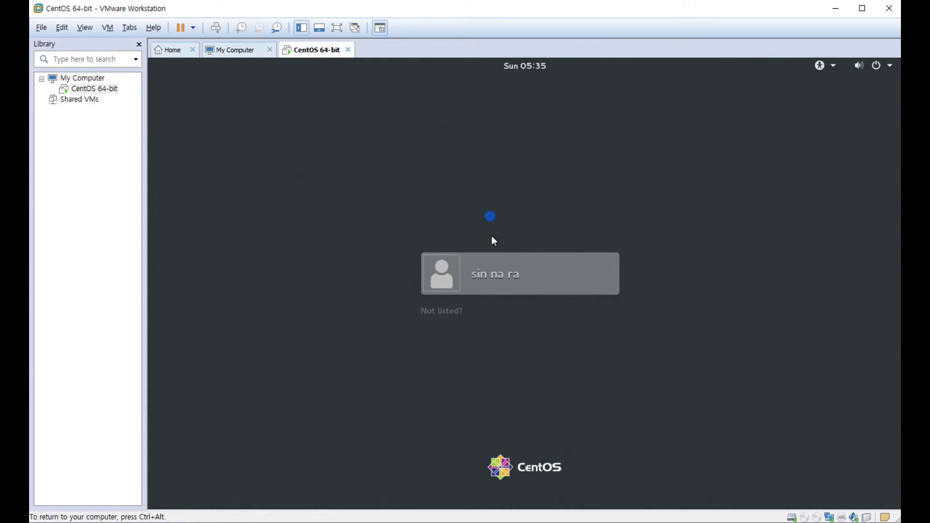
pyautogui.click(437, 273)
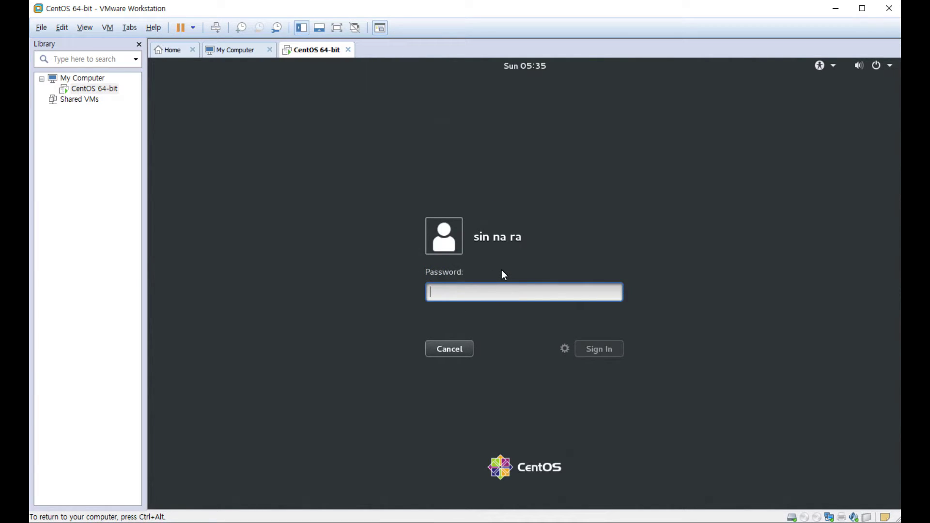
pyautogui.write('****')
pyautogui.press('Return')
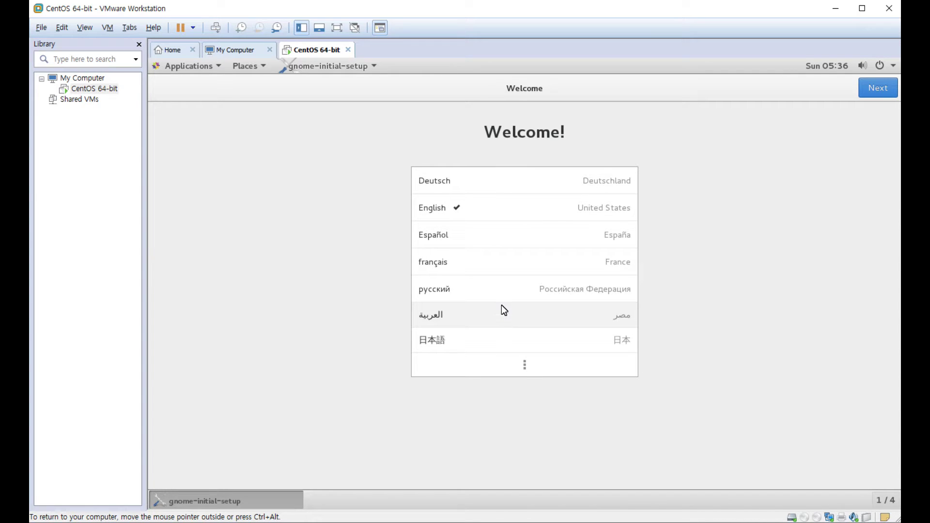
# - Choose 한국어 from the full language list and advance to the keyboard page
pyautogui.click(528, 363)
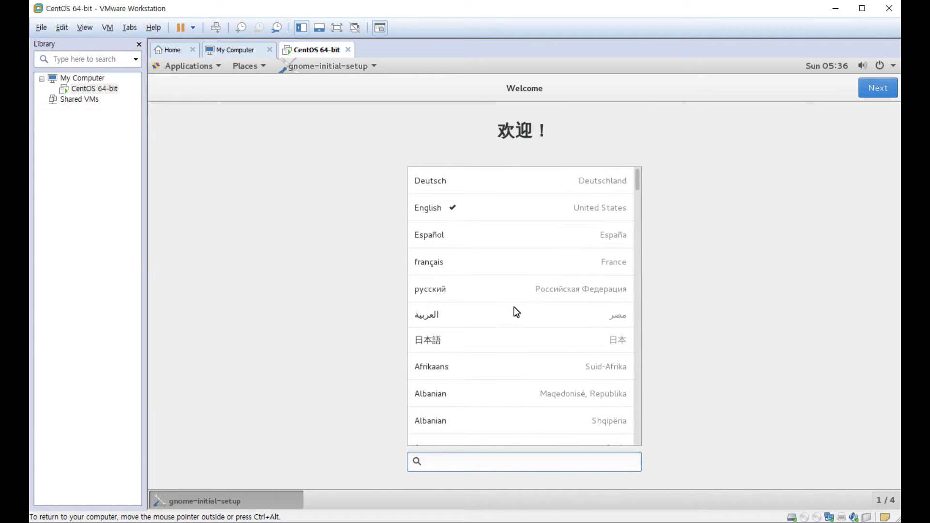
pyautogui.scroll(-5, 515, 306)
pyautogui.scroll(-15, 514, 306)
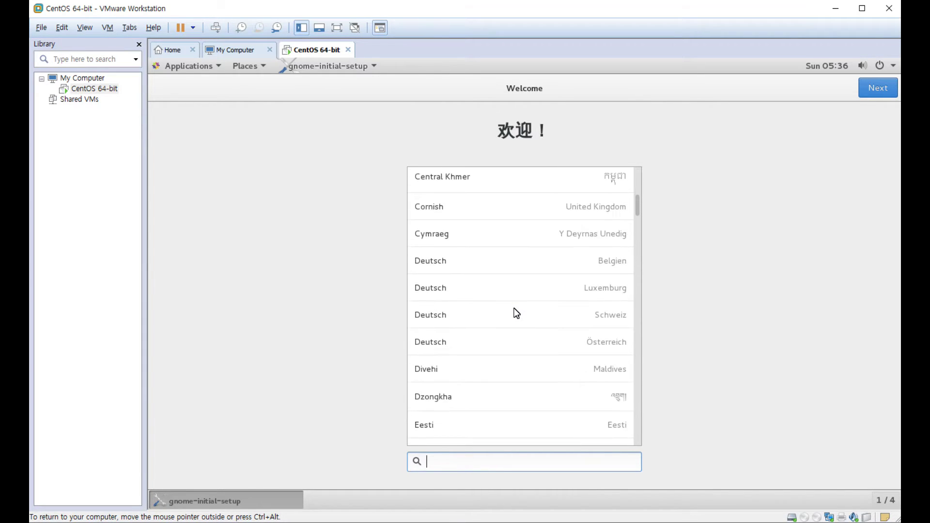
pyautogui.scroll(-20, 516, 313)
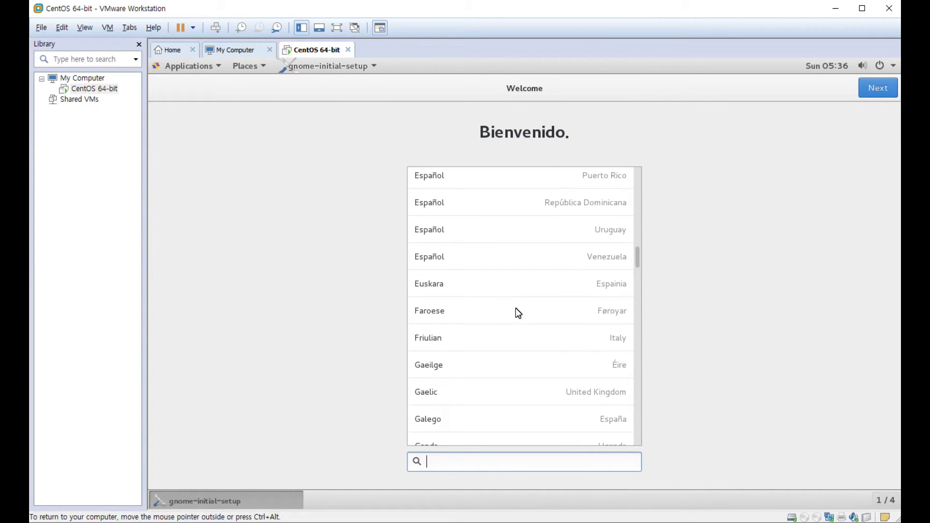
pyautogui.scroll(-20, 542, 315)
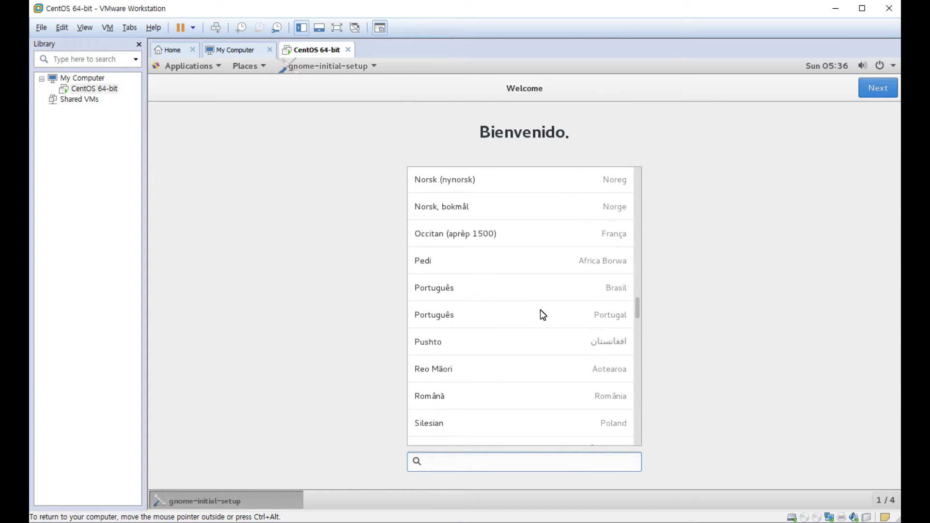
pyautogui.scroll(-20, 543, 315)
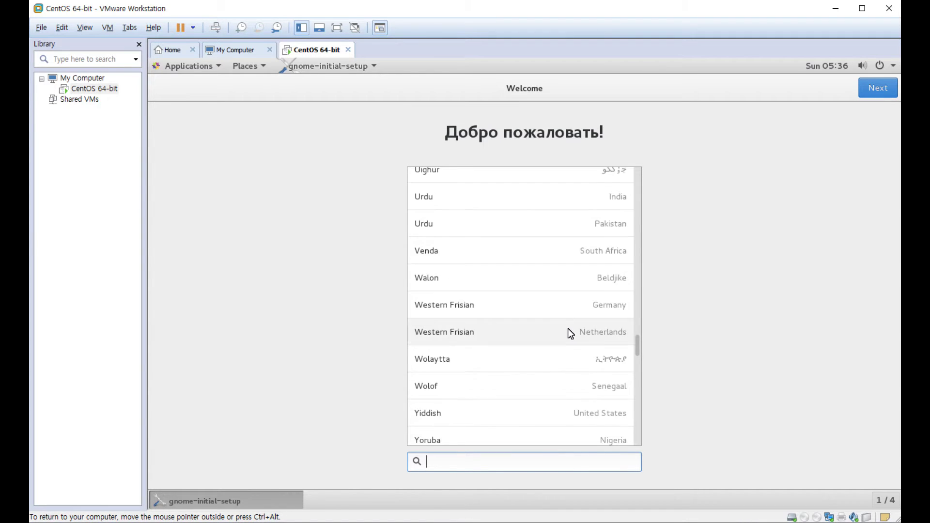
pyautogui.scroll(-20, 580, 346)
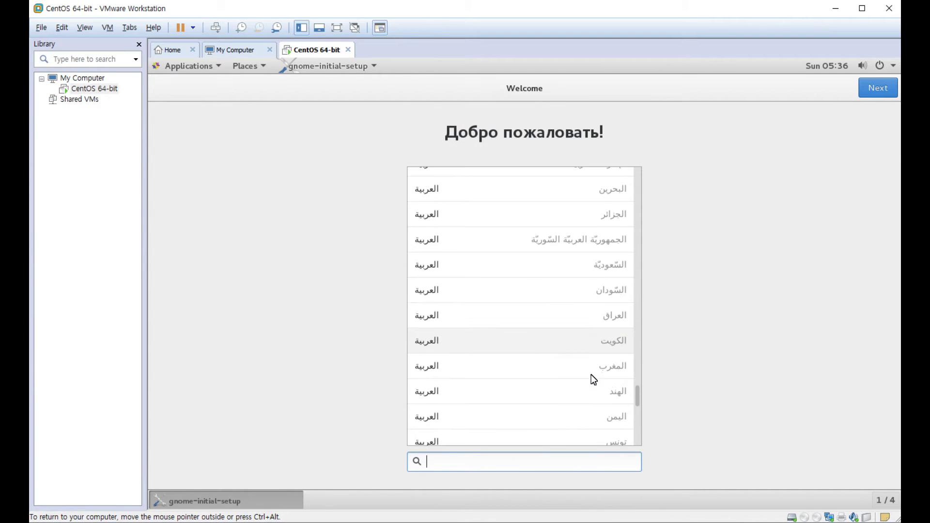
pyautogui.scroll(-20, 580, 393)
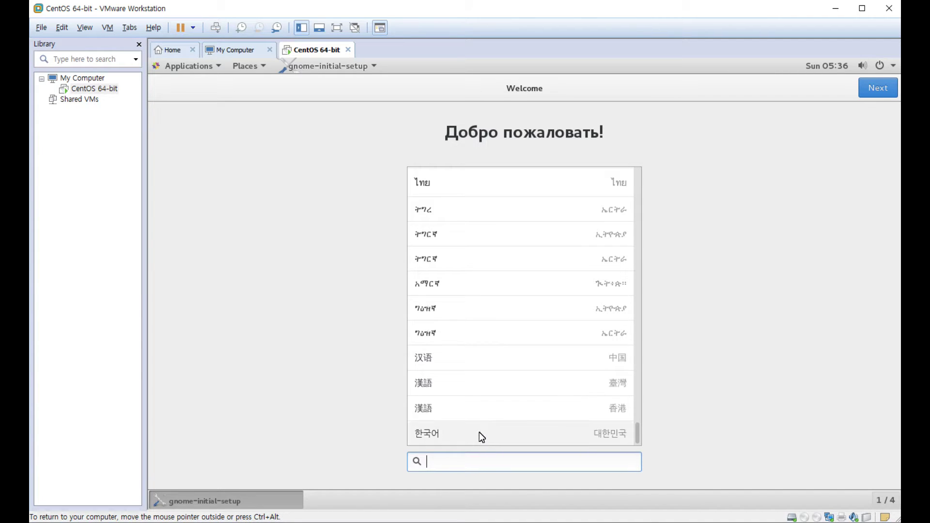
pyautogui.click(478, 436)
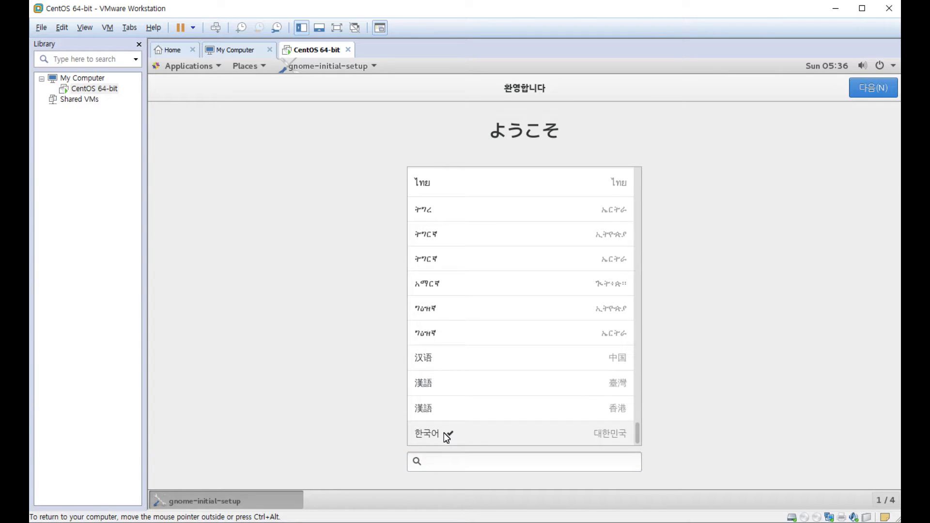
pyautogui.click(871, 88)
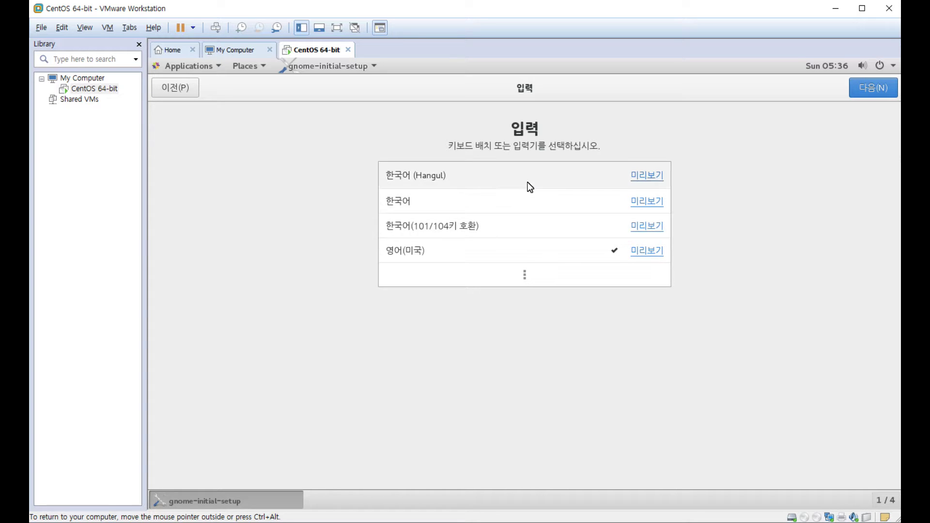
# - Pick the 한국어(101/104키 호환) keyboard layout and move to online accounts
pyautogui.click(526, 285)
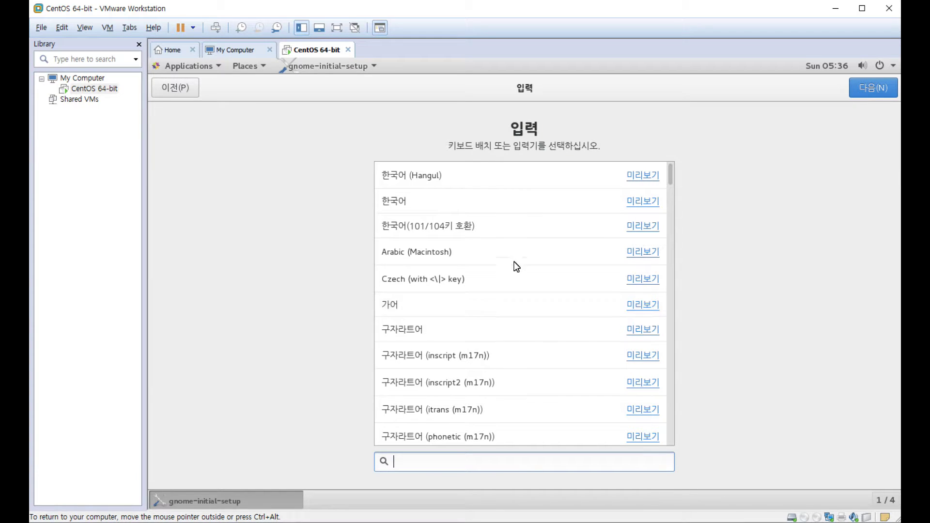
pyautogui.click(518, 222)
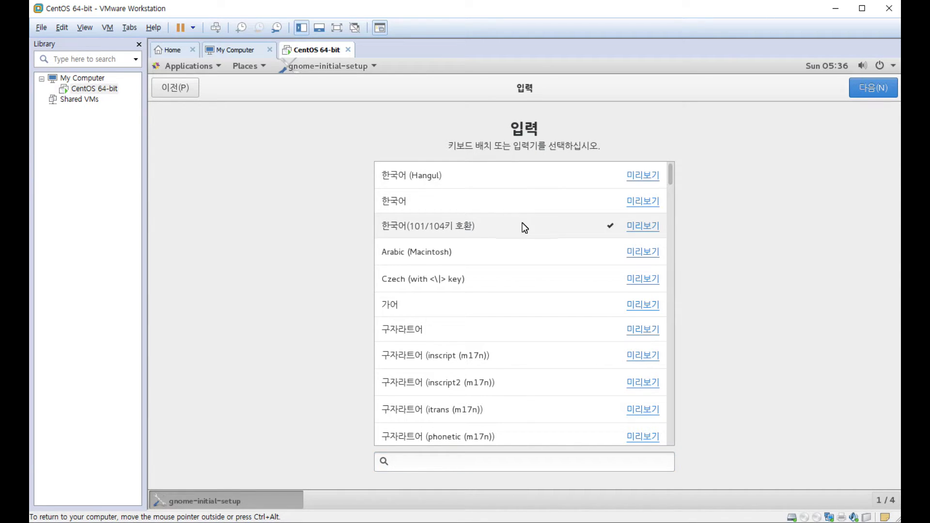
pyautogui.click(882, 89)
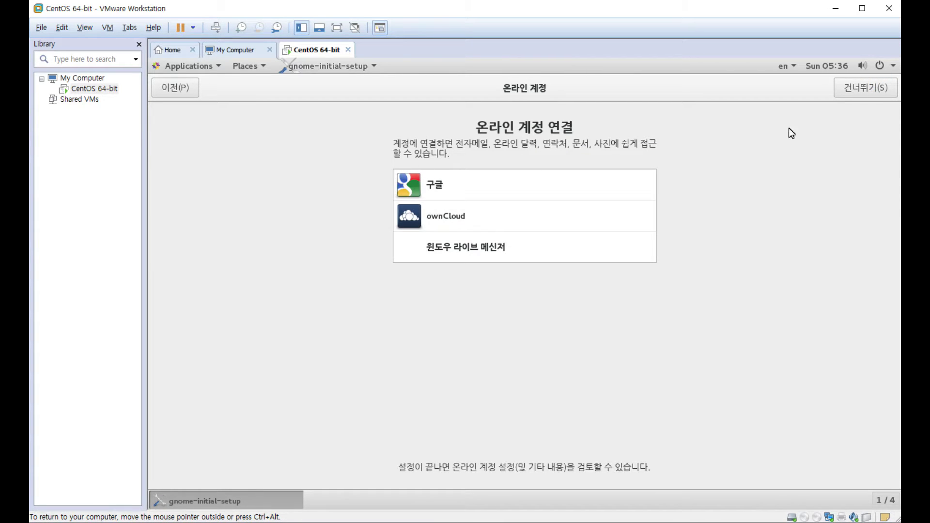
# - Skip online accounts, finish initial setup, and close the Getting Started help window
pyautogui.click(857, 94)
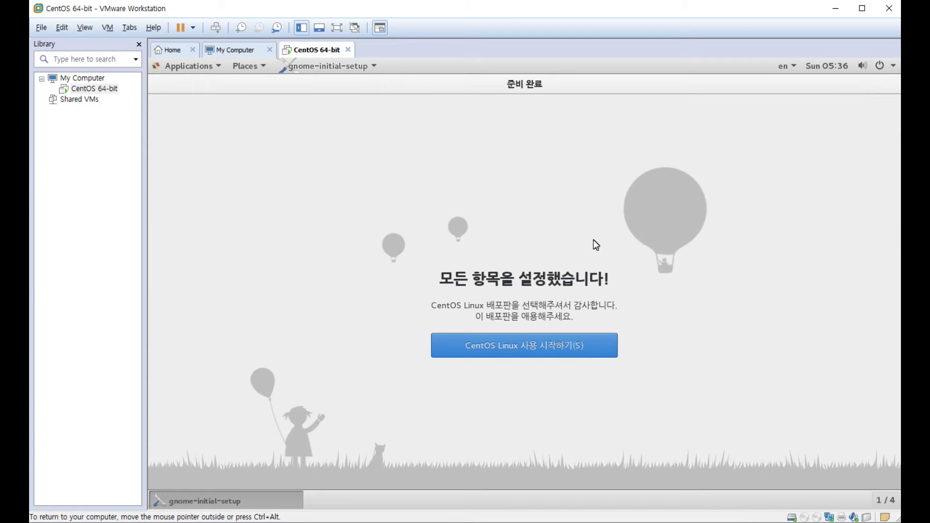
pyautogui.click(525, 346)
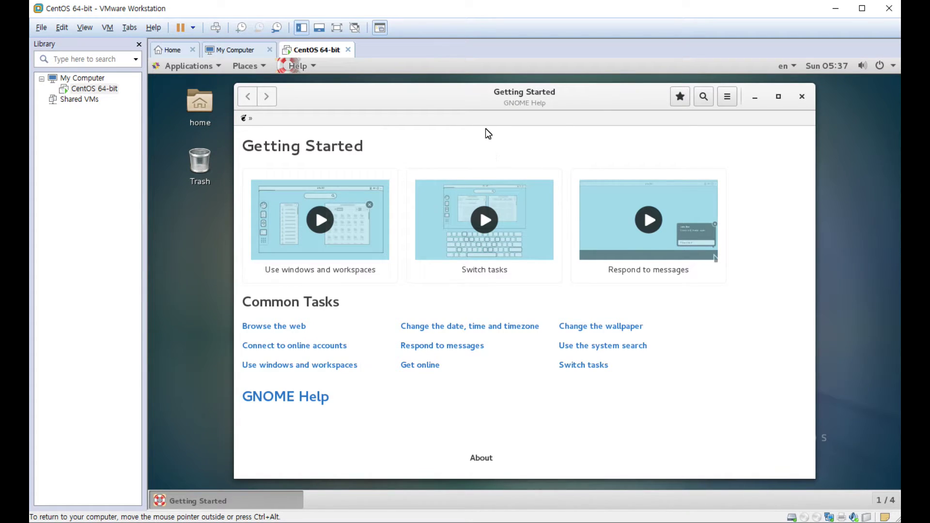
pyautogui.click(803, 97)
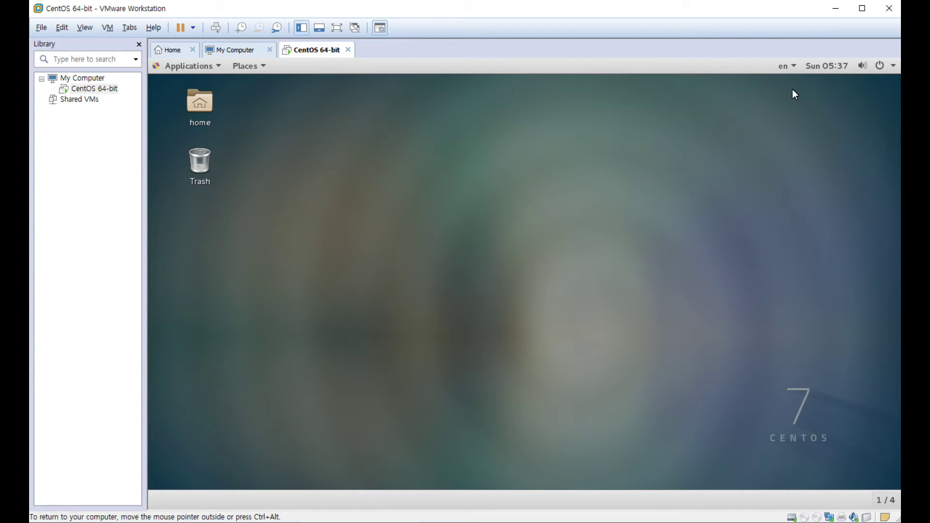
pyautogui.click(793, 68)
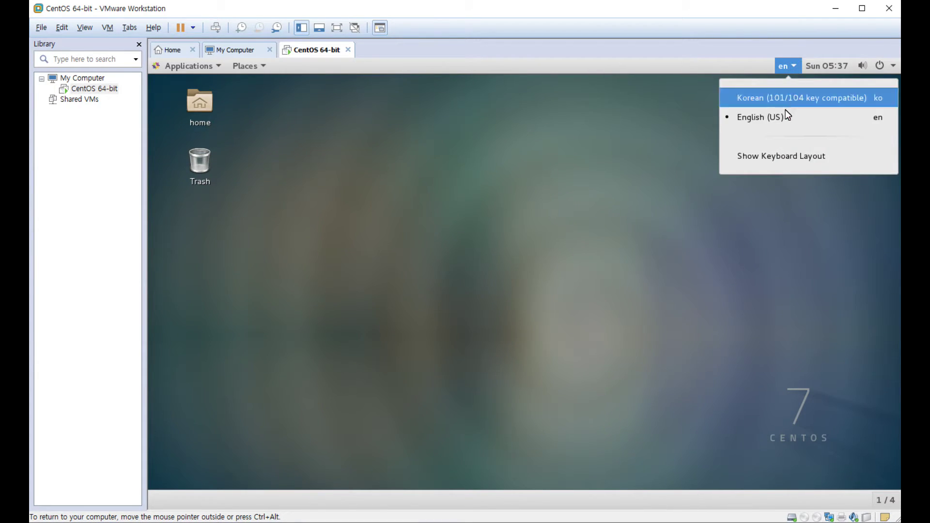
# - Browse the home folder's Music, Downloads, Documents and Pictures, then close the file manager
pyautogui.click(541, 139)
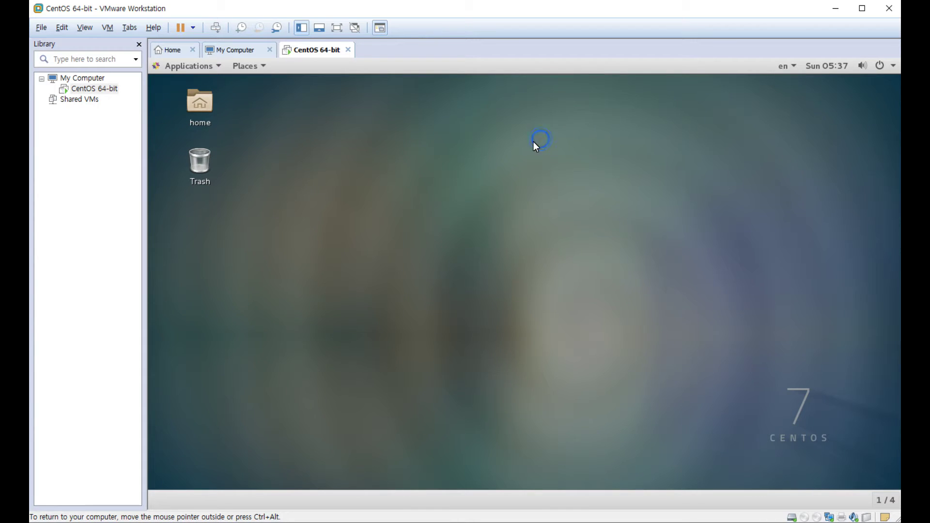
pyautogui.doubleClick(204, 113)
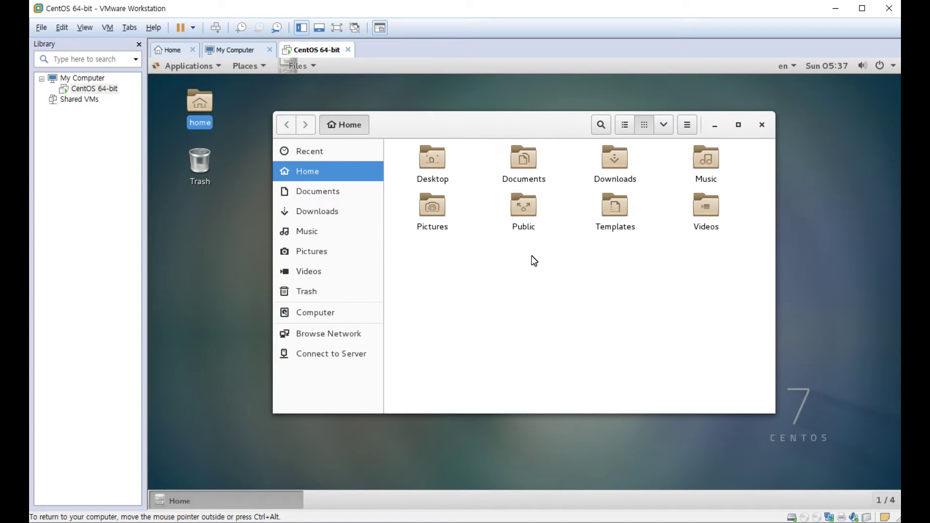
pyautogui.doubleClick(709, 161)
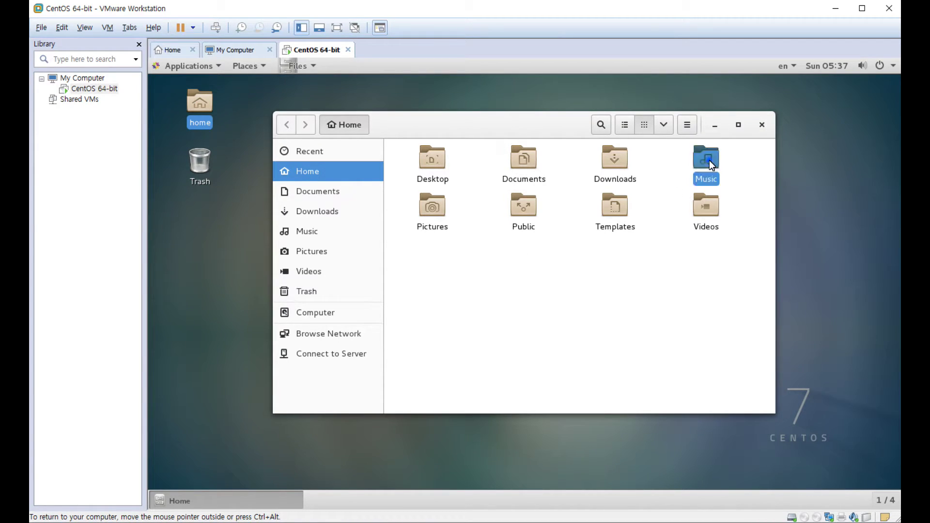
pyautogui.click(315, 213)
pyautogui.click(318, 190)
pyautogui.click(314, 174)
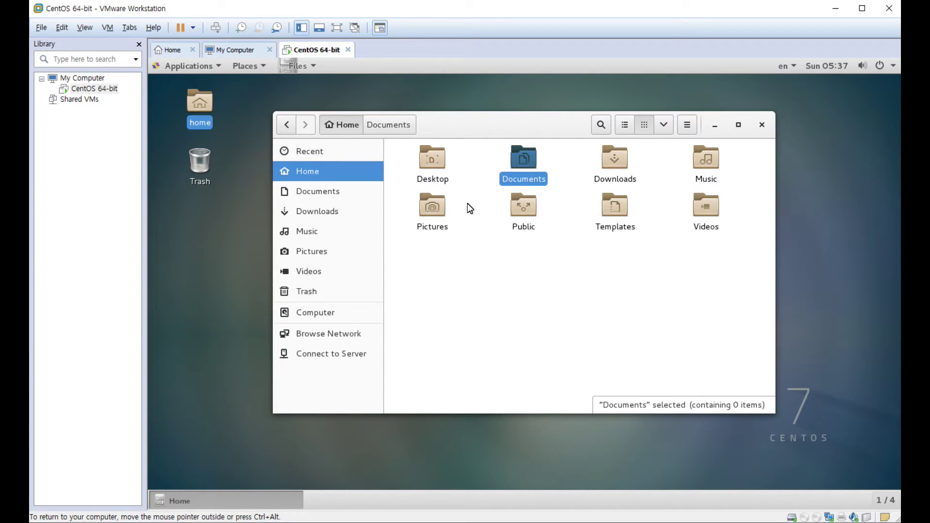
pyautogui.doubleClick(439, 209)
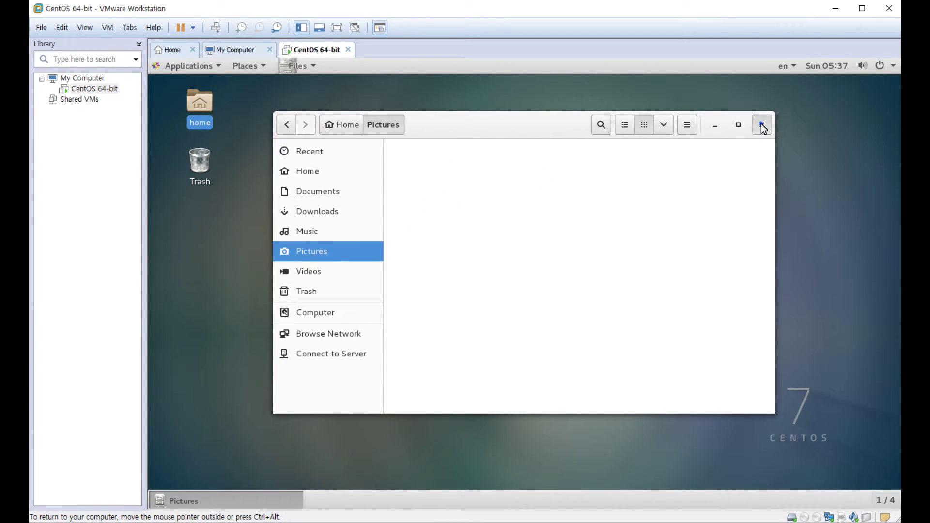
pyautogui.click(762, 125)
pyautogui.rightClick(455, 178)
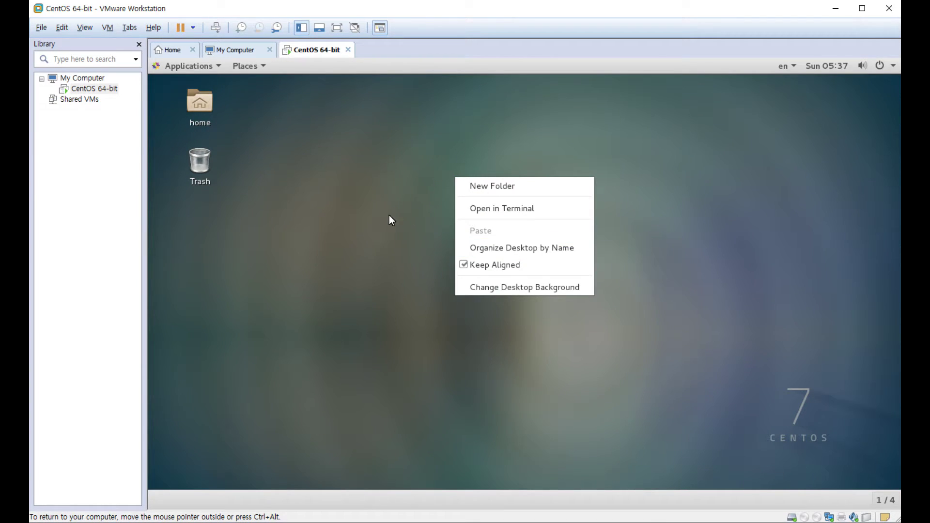
# - Open a terminal from the desktop menu and run pwd
pyautogui.click(551, 216)
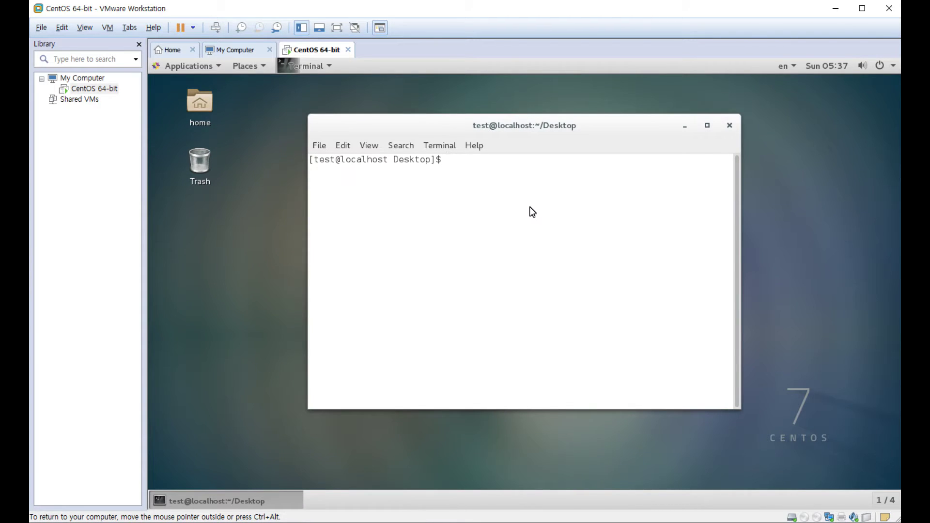
pyautogui.write('pwd')
pyautogui.press('Return')
pyautogui.press('Return')
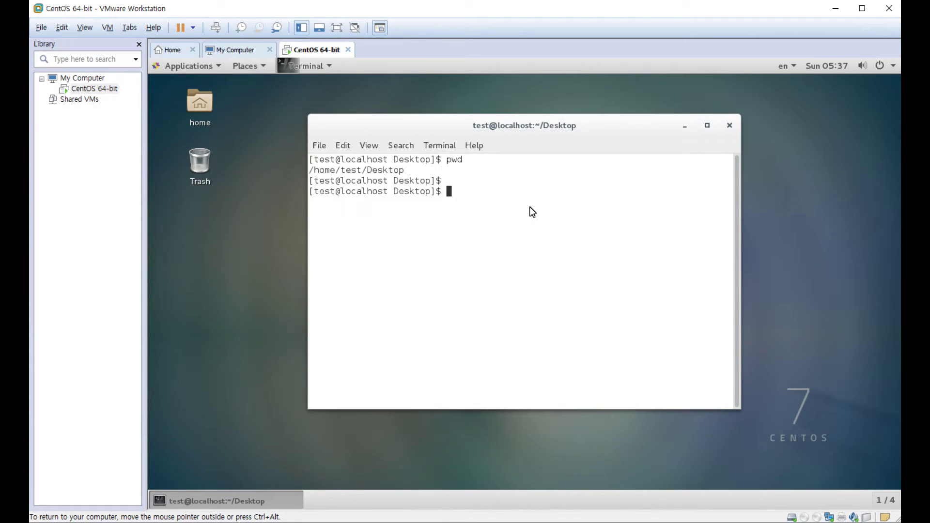
# - Change to the root directory, list it with ls and ls -al, then run hostname
pyautogui.press('Return')
pyautogui.write('cd /')
pyautogui.press('Return')
pyautogui.write('ls')
pyautogui.press('Return')
pyautogui.write('ls -al')
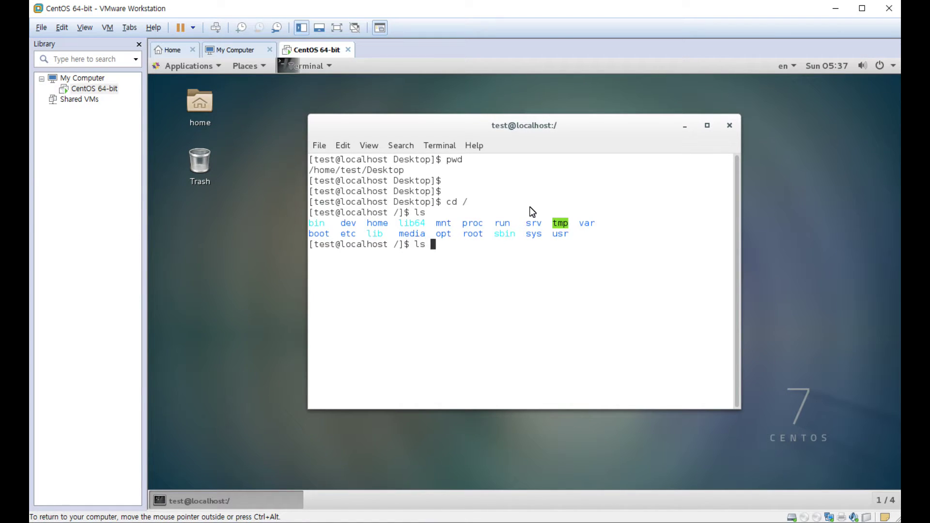
pyautogui.press('Return')
pyautogui.press('Return')
pyautogui.press('Return')
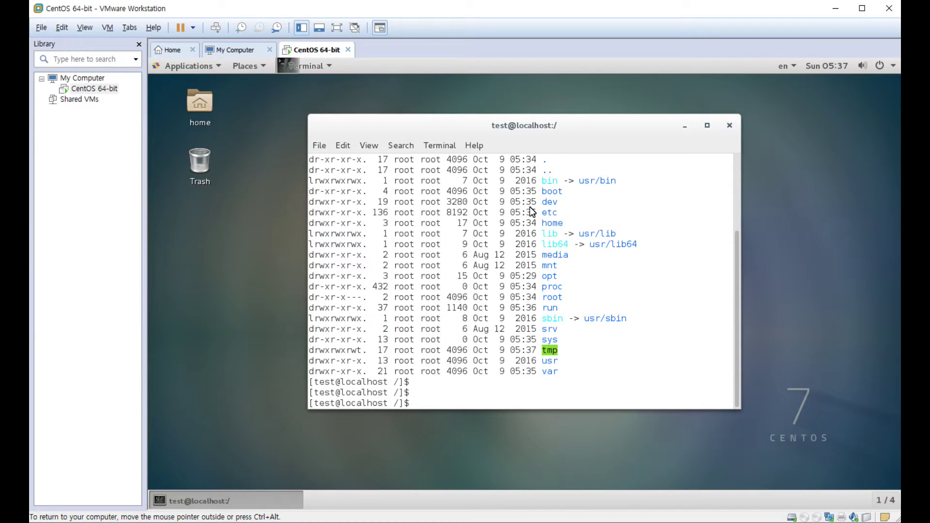
pyautogui.write('hostname')
pyautogui.press('Return')
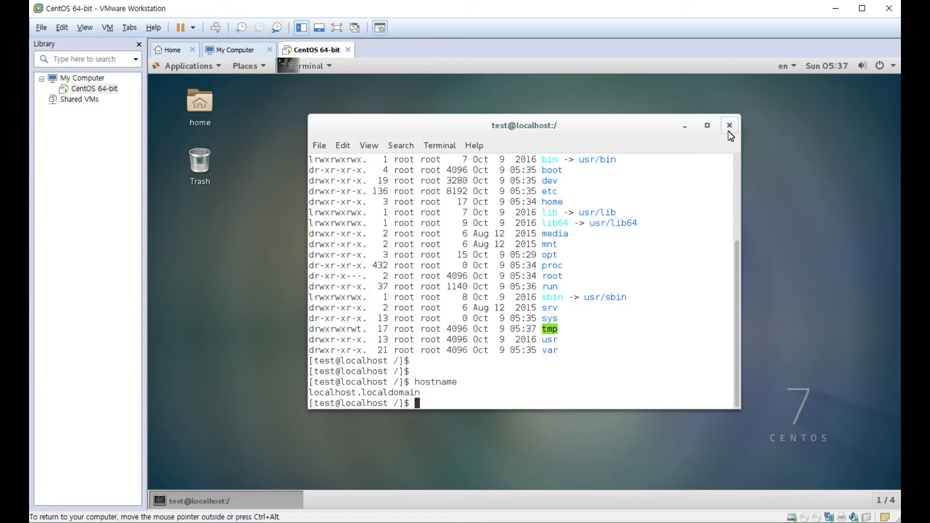
# - Check the top-bar calendar and the system status menu, then dismiss them
pyautogui.click(819, 65)
pyautogui.click(826, 65)
pyautogui.click(865, 65)
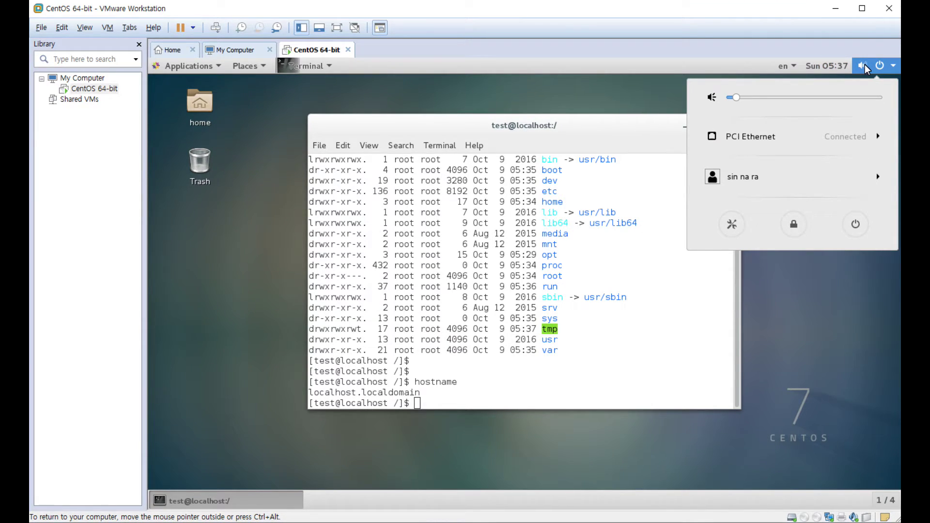
pyautogui.click(865, 65)
pyautogui.click(891, 65)
pyautogui.click(822, 183)
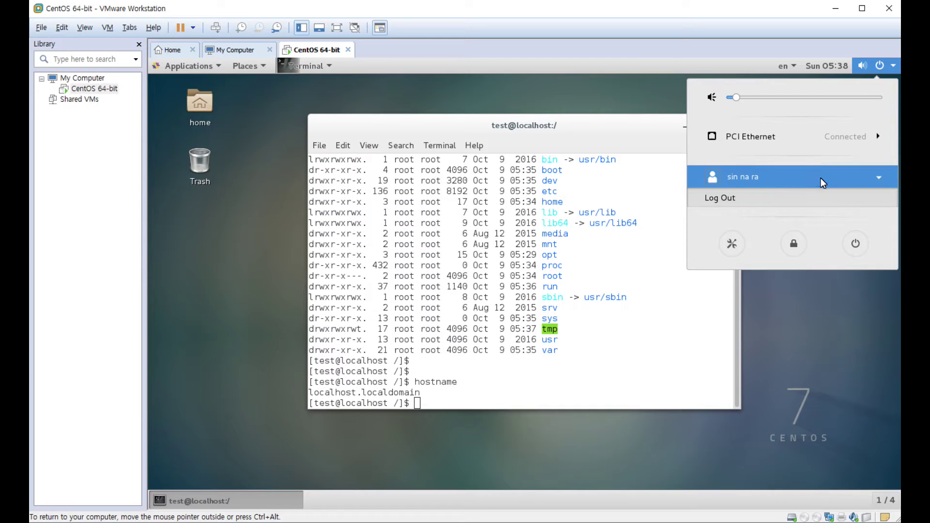
pyautogui.click(587, 194)
# - Display the user accounts with cat /etc/passwd
pyautogui.click(581, 286)
pyautogui.write('cat ')
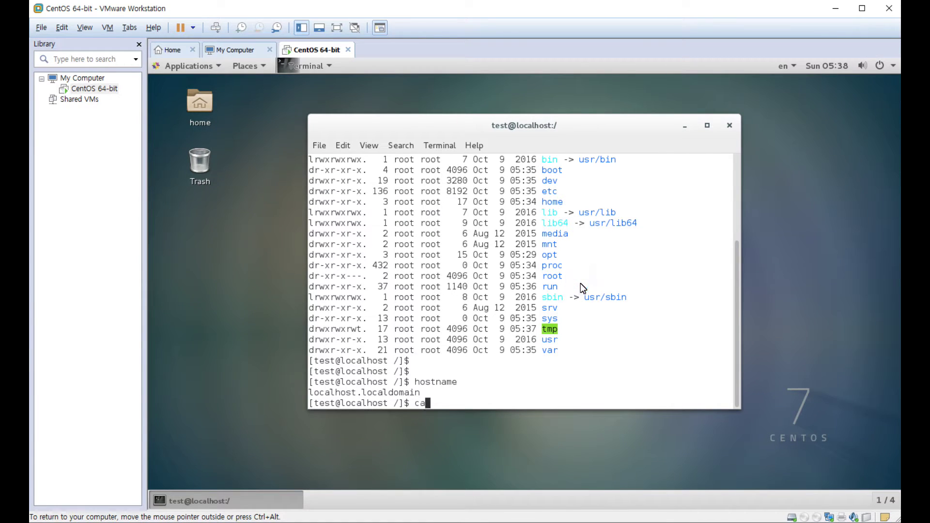
pyautogui.write('/etc/passwd')
pyautogui.press('Return')
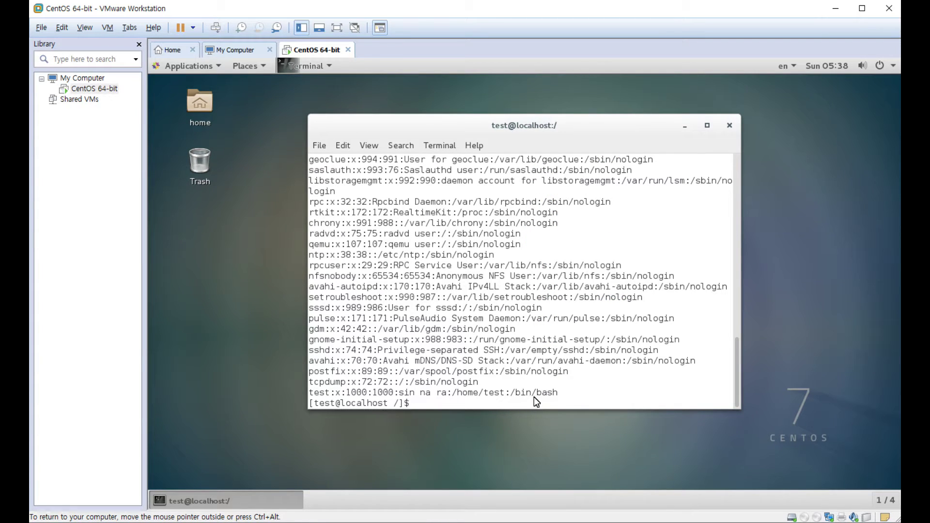
# - Highlight the test user's entry, full name, /home/test and /bin/bash, then close the terminal
pyautogui.moveTo(573, 393); pyautogui.dragTo(362, 394)
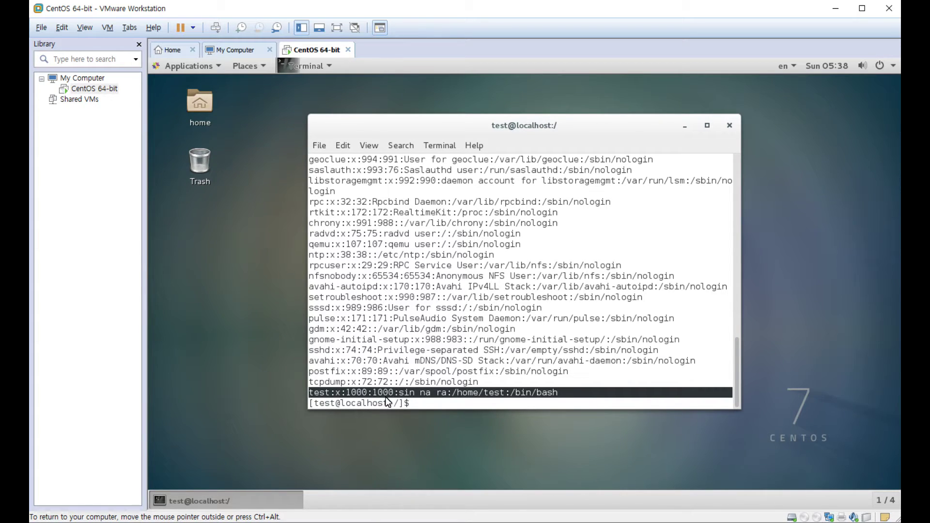
pyautogui.moveTo(400, 394); pyautogui.dragTo(444, 394)
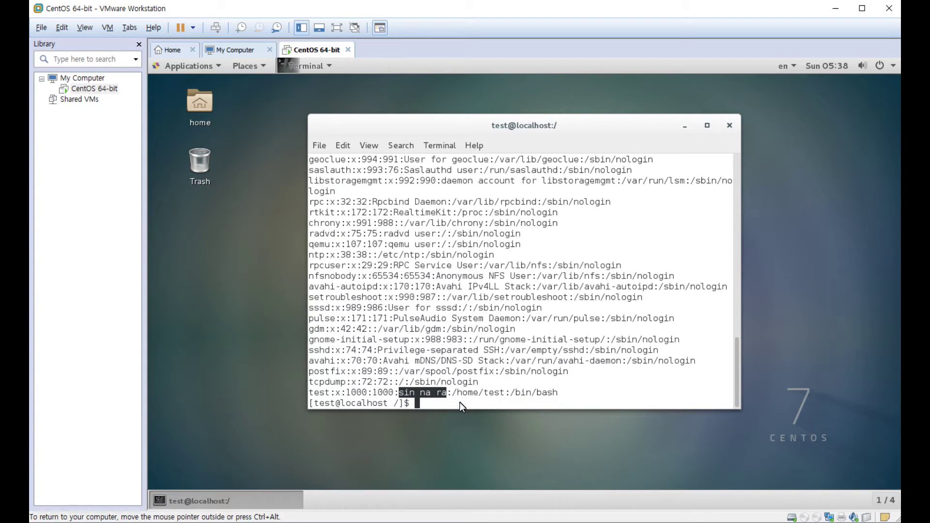
pyautogui.moveTo(452, 393); pyautogui.dragTo(504, 397)
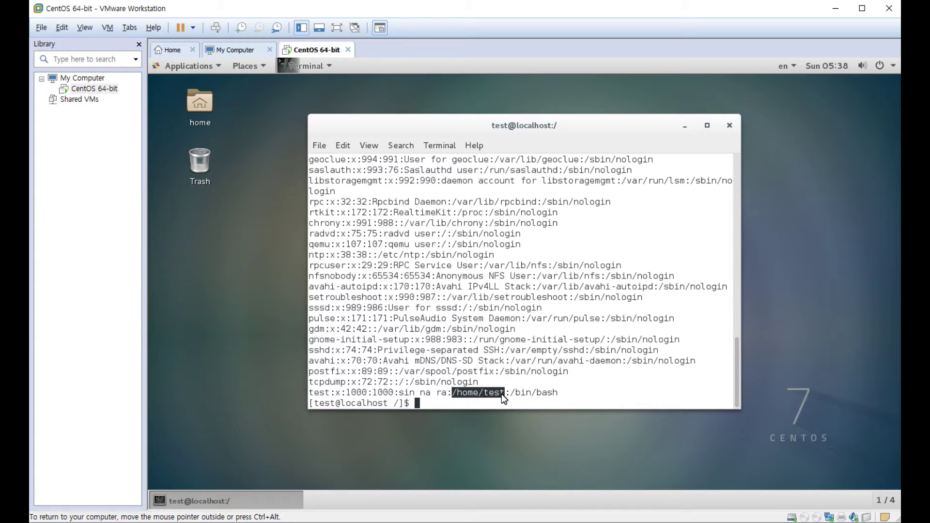
pyautogui.moveTo(510, 393); pyautogui.dragTo(555, 397)
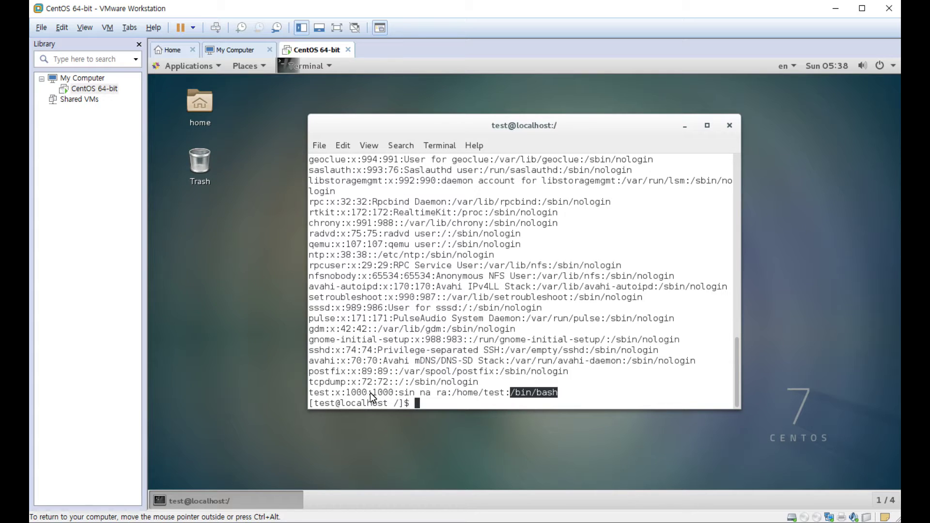
pyautogui.click(613, 266)
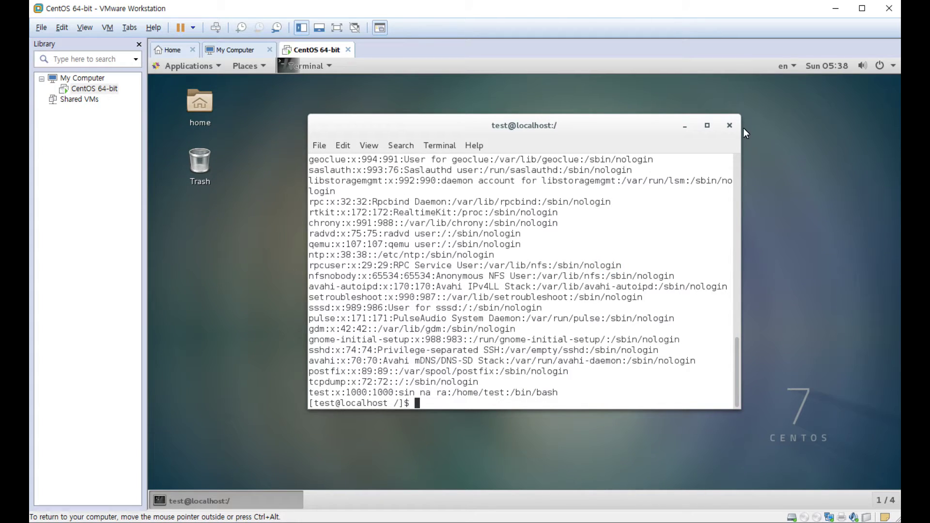
pyautogui.click(731, 126)
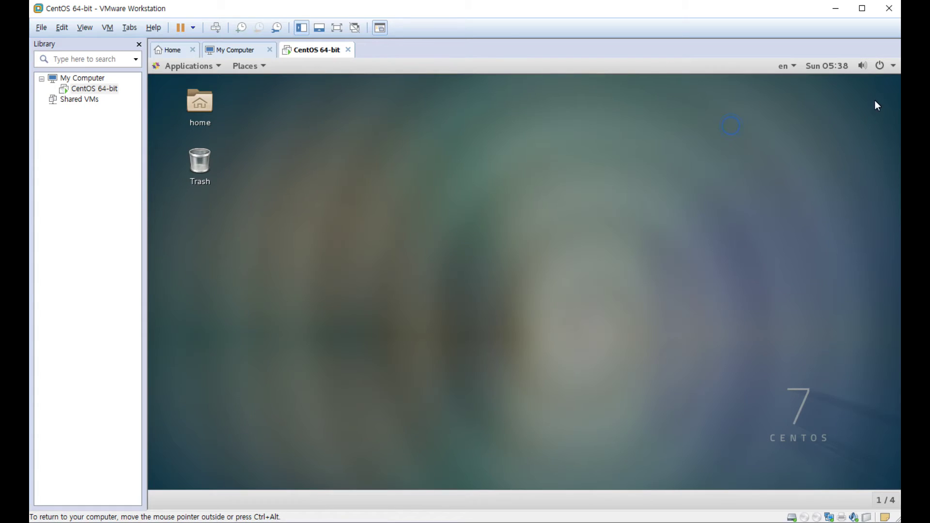
# - Power off CentOS from the system menu, cancelling once before confirming the shutdown
pyautogui.click(892, 65)
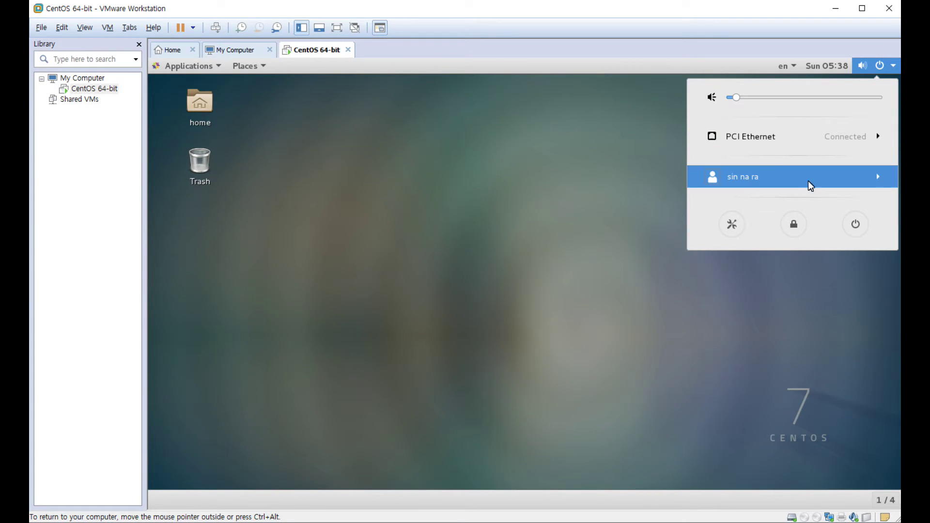
pyautogui.click(856, 224)
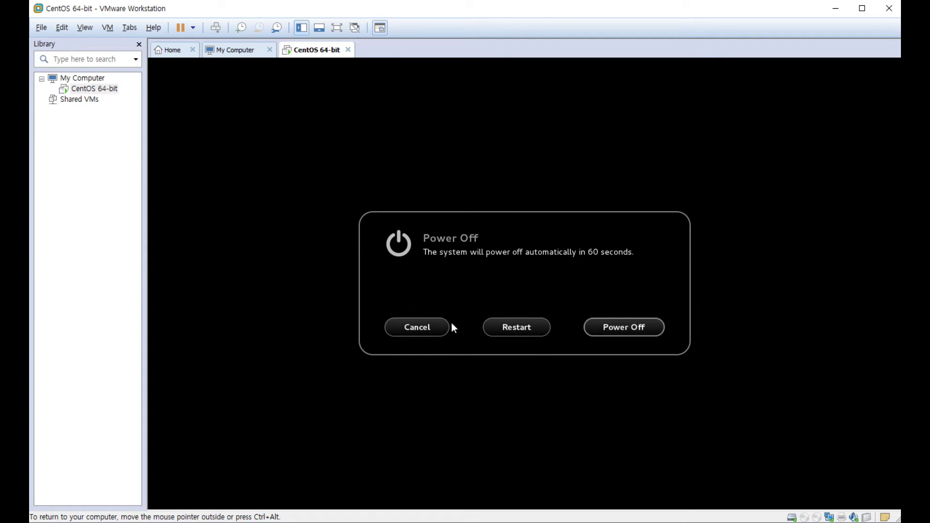
pyautogui.click(441, 331)
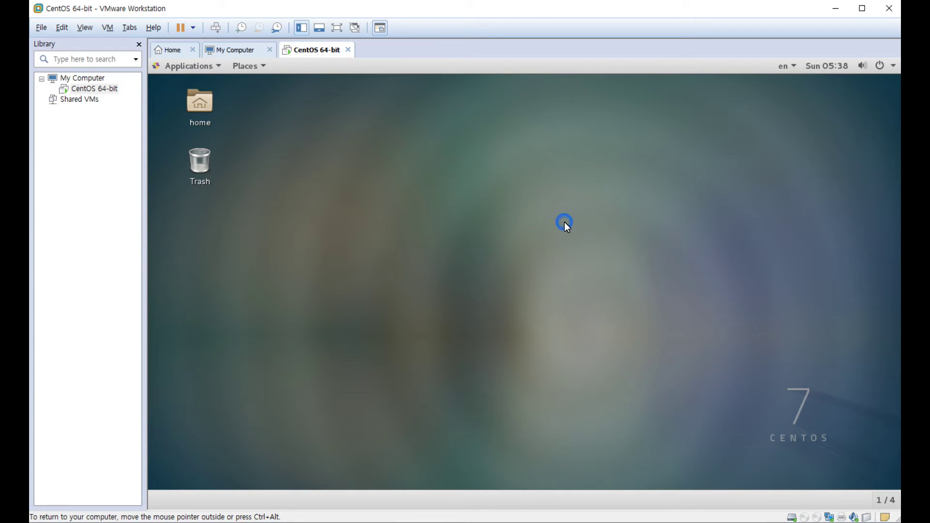
pyautogui.click(894, 68)
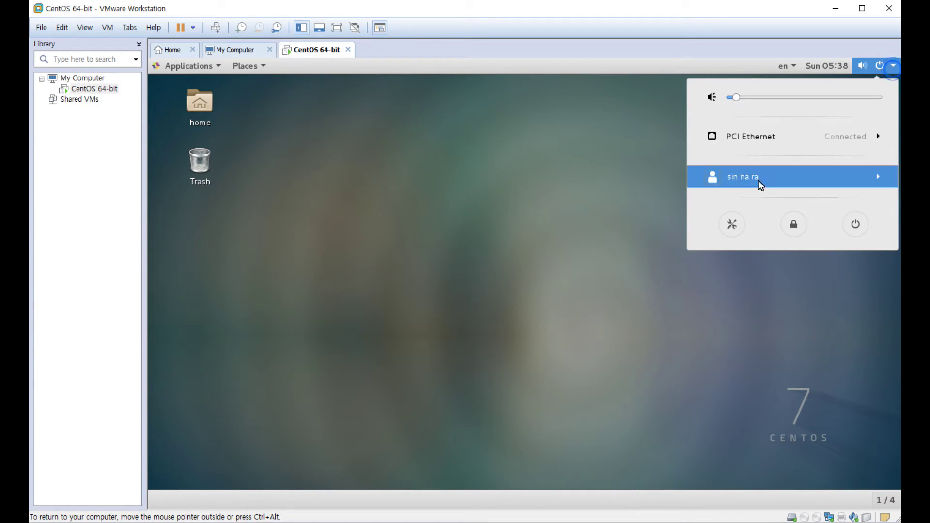
pyautogui.click(855, 228)
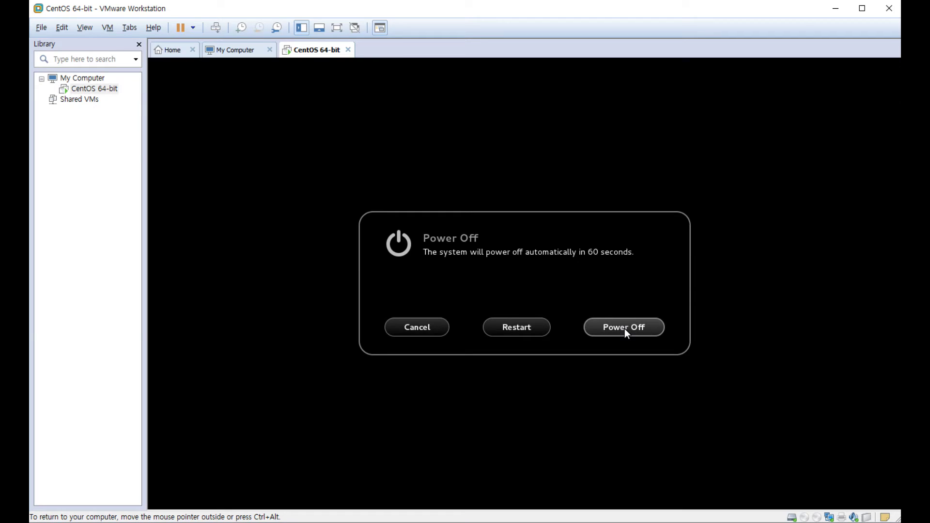
pyautogui.click(624, 329)
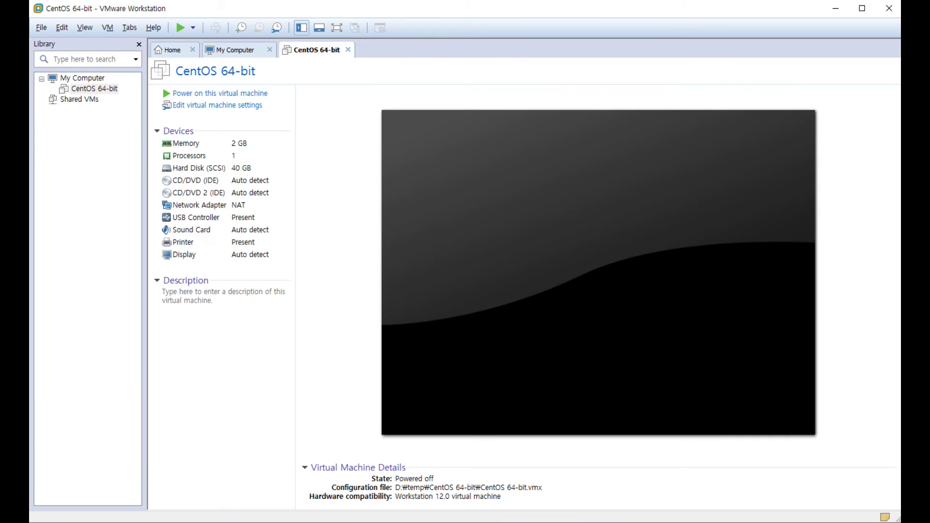
# - Give the CentOS 64-bit VM the description 나의 리눅스, Cent OS, plus a login-credentials line
pyautogui.click(81, 80)
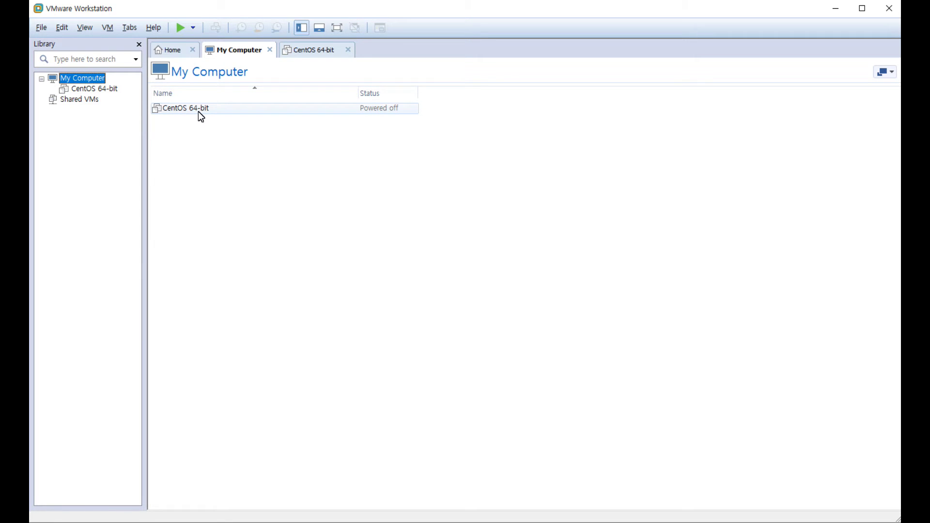
pyautogui.click(326, 51)
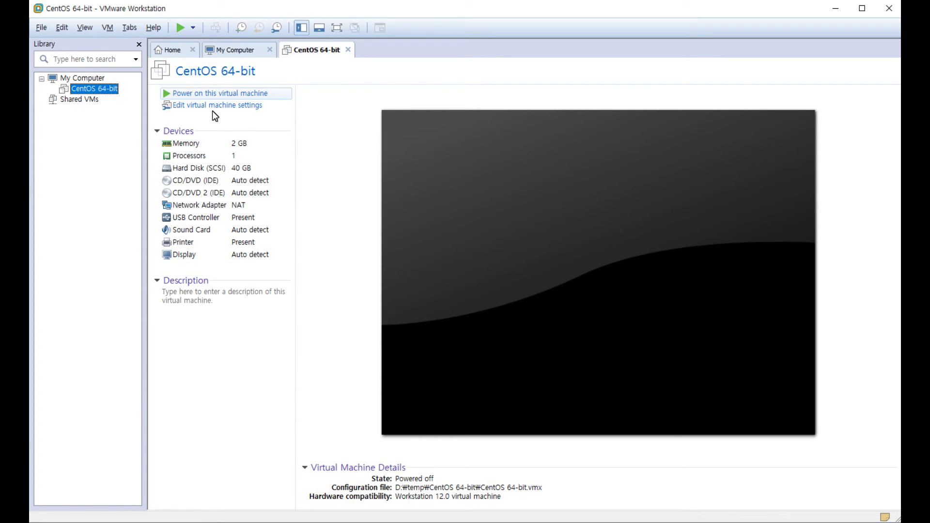
pyautogui.click(207, 302)
pyautogui.write('나의 리눅스')
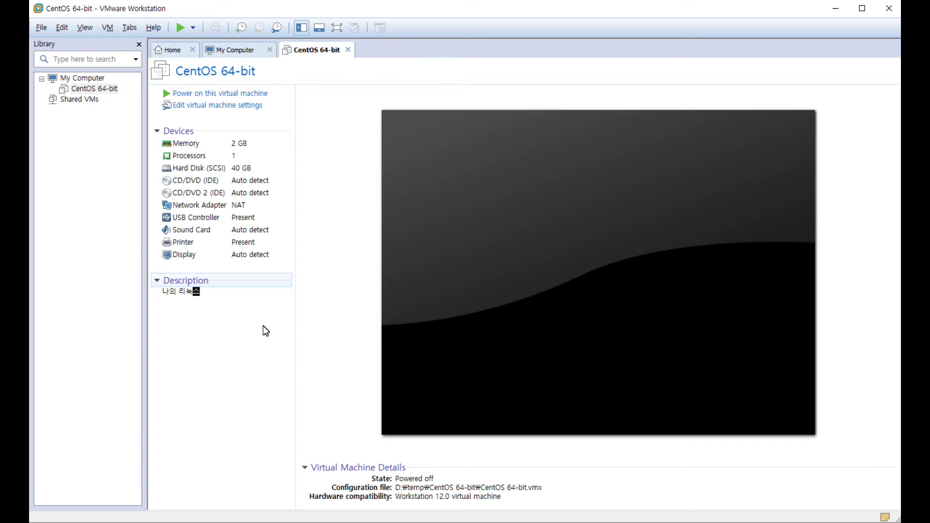
pyautogui.press('Return')
pyautogui.write('Cent OS')
pyautogui.press('Return')
pyautogui.write('test / test')
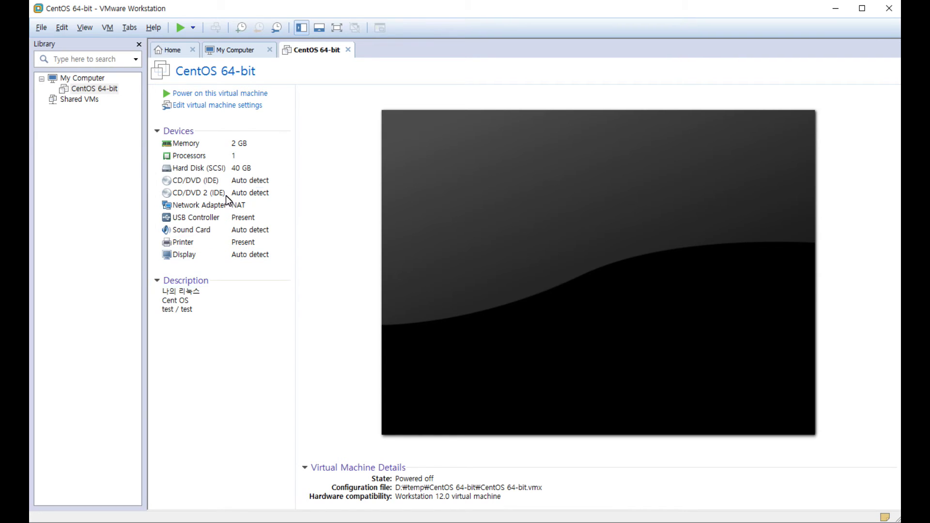
# - Power on the CentOS 64-bit VM, answer the device prompt, and dismiss the removable devices hint
pyautogui.click(226, 94)
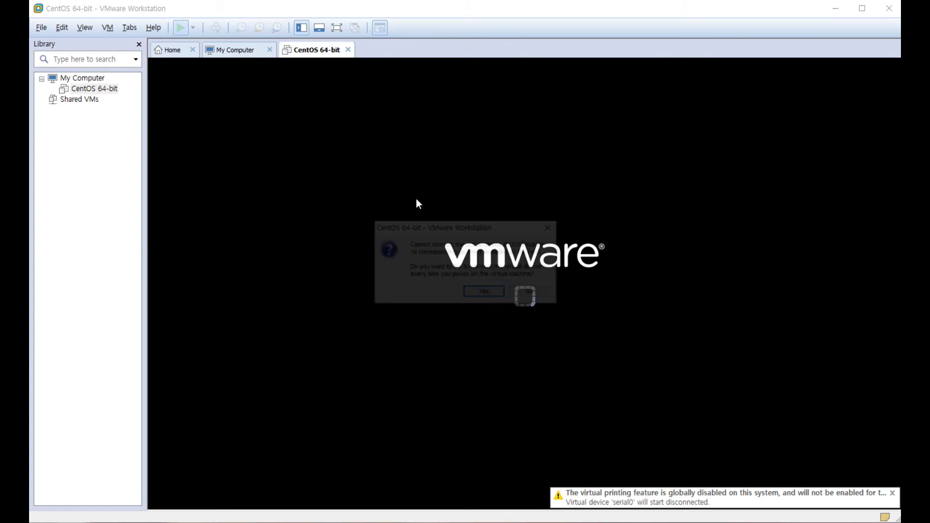
pyautogui.click(490, 293)
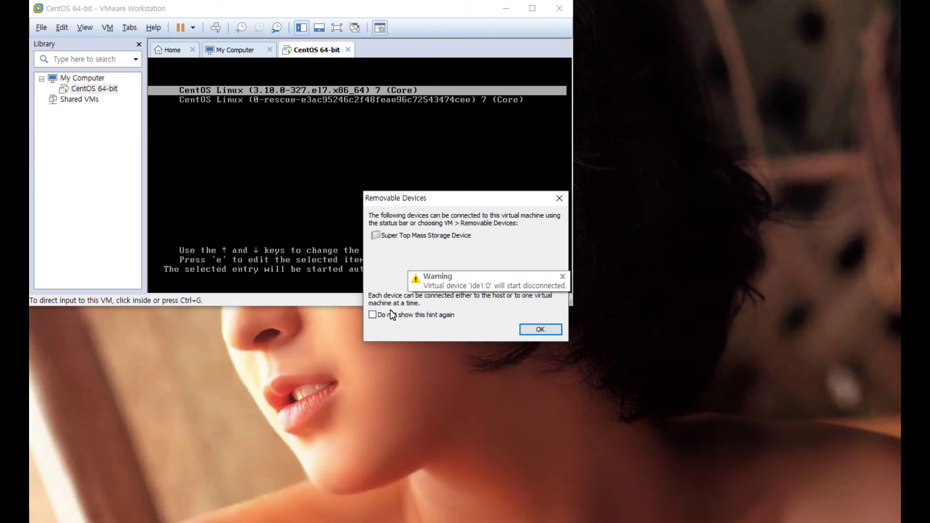
pyautogui.press('Return')
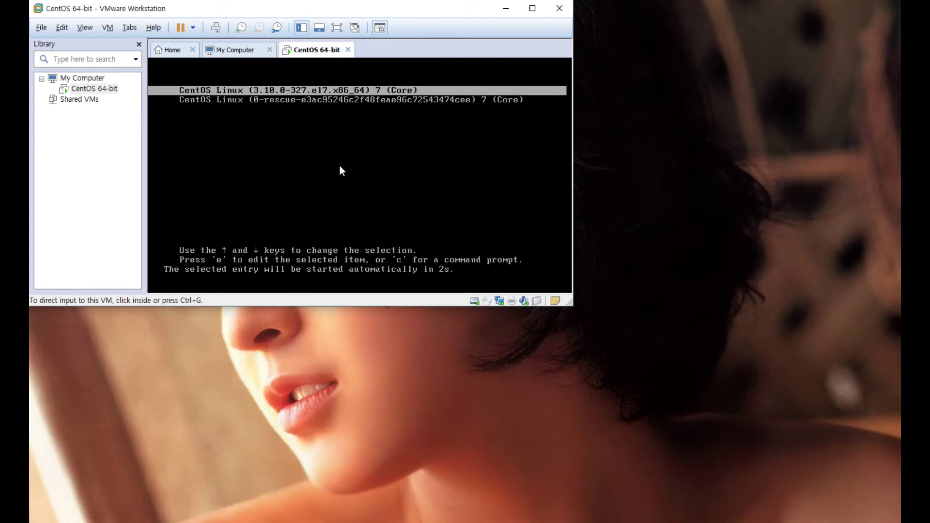
pyautogui.click(339, 170)
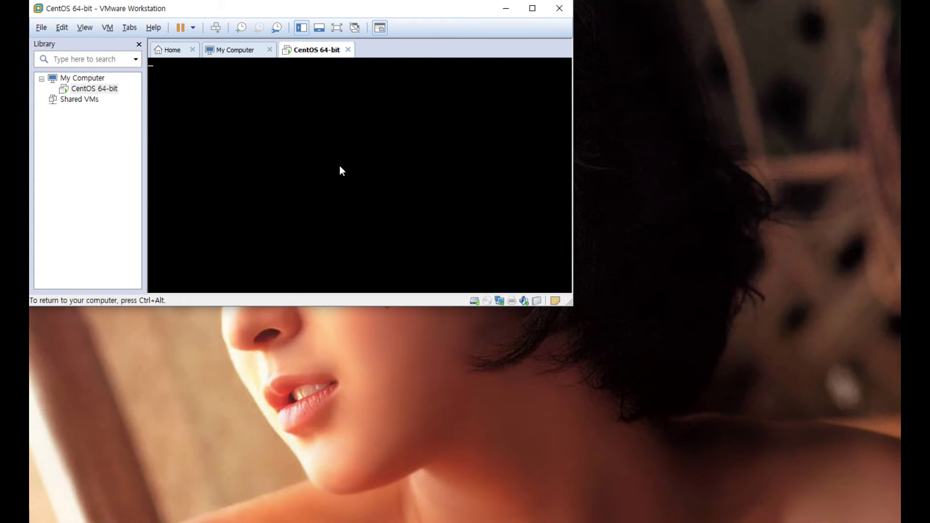
pyautogui.hotkey('ctrl', 'alt')
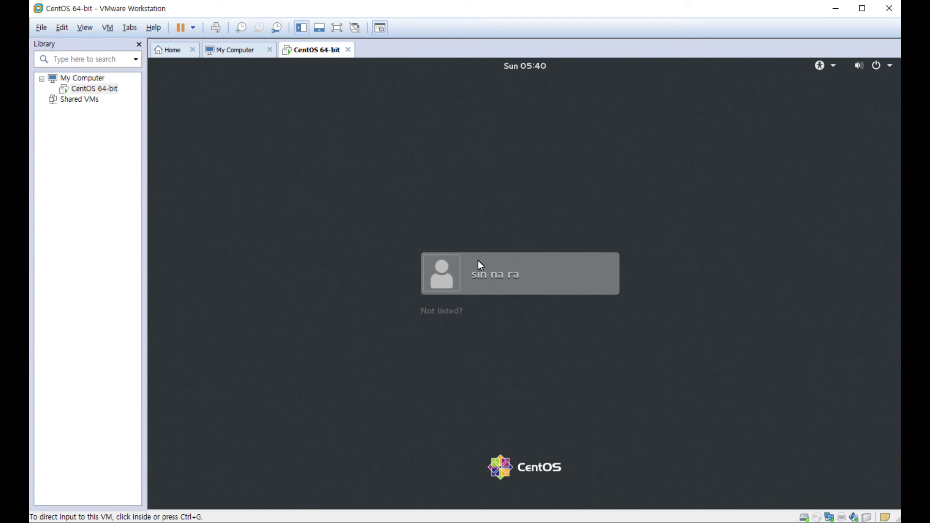
# - Sign back in to CentOS with the user account and its password
pyautogui.click(447, 280)
pyautogui.click(480, 278)
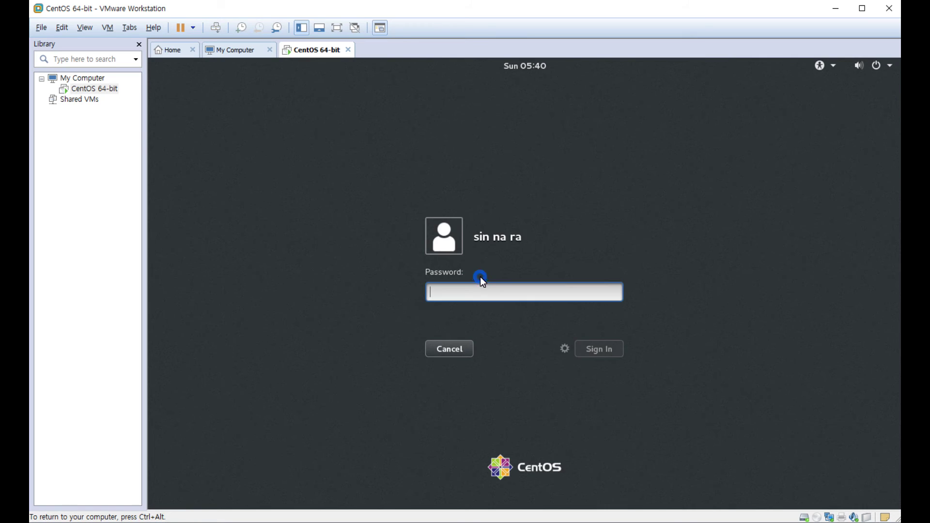
pyautogui.write('****')
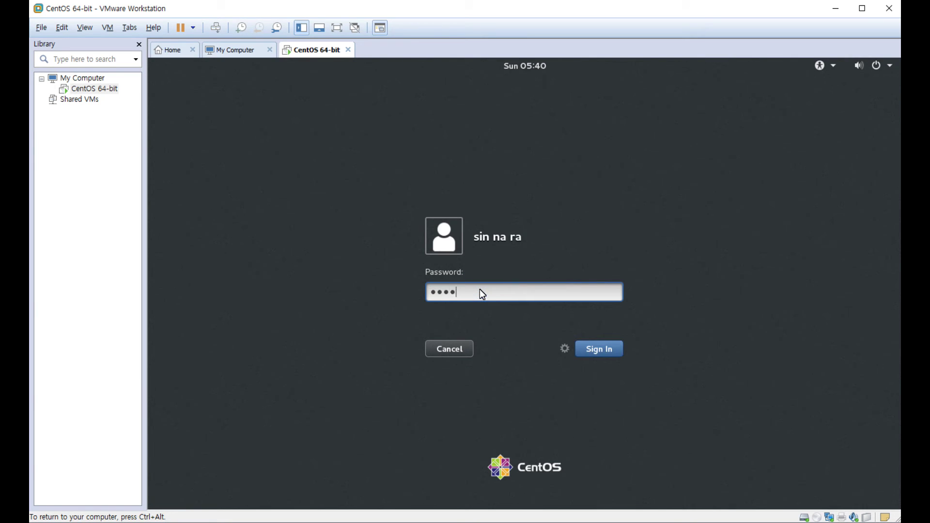
pyautogui.press('Return')
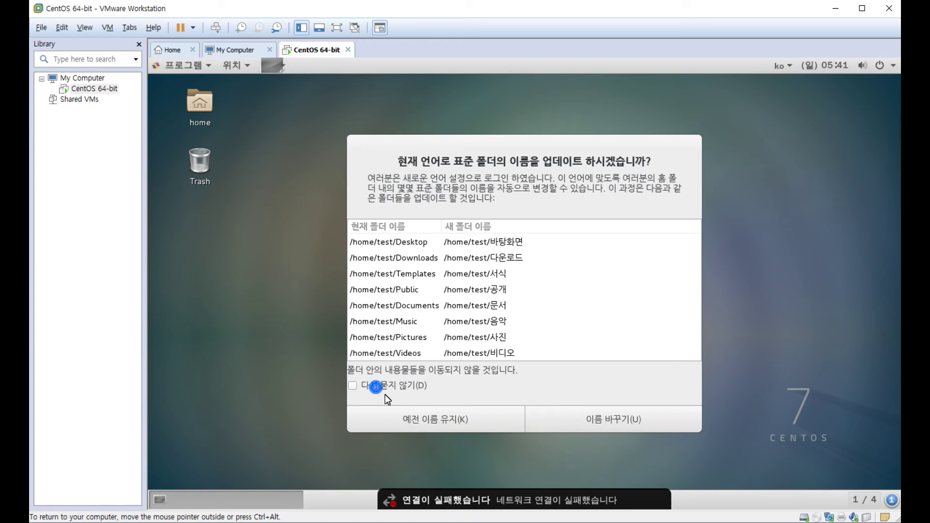
# - Keep the old folder names without asking again, and open a terminal from the desktop
pyautogui.click(361, 386)
pyautogui.click(446, 420)
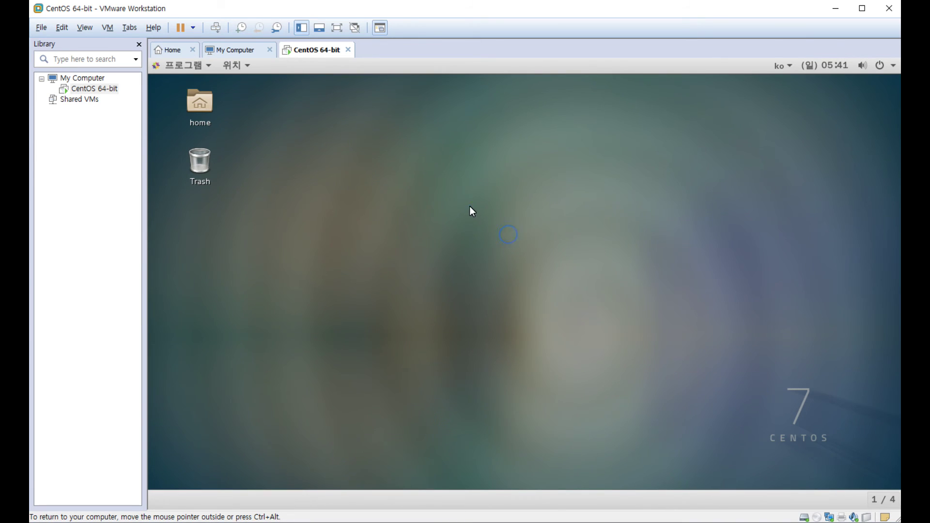
pyautogui.rightClick(469, 206)
pyautogui.click(507, 240)
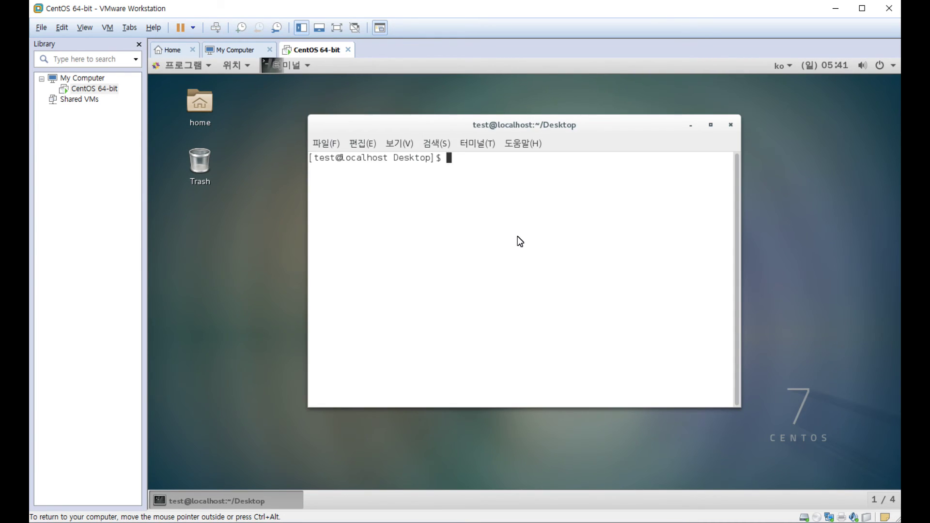
# - List all Desktop files with ls -al and print the working directory
pyautogui.write('ls -al')
pyautogui.press('Return')
pyautogui.write('pwd')
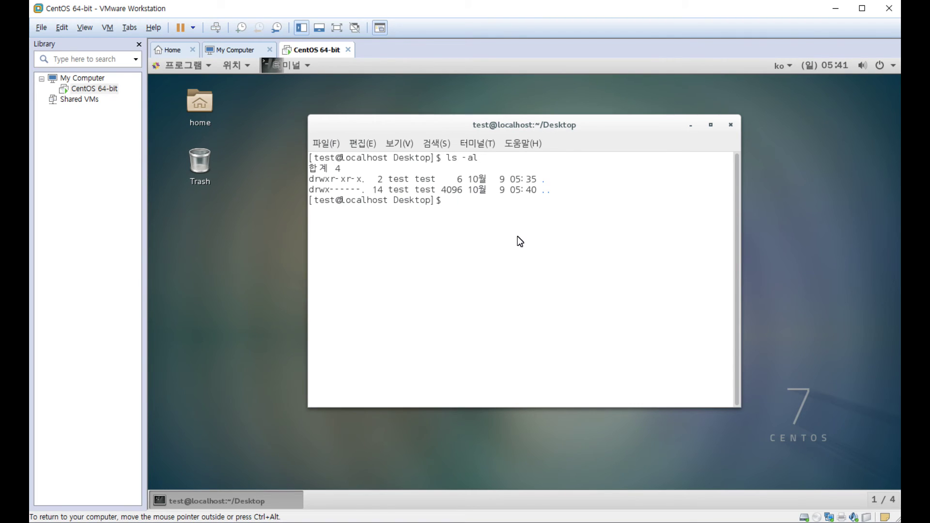
pyautogui.press('Return')
# - Move to /, list its contents with ls -al, and check id (uid 1000)
pyautogui.write('cd /')
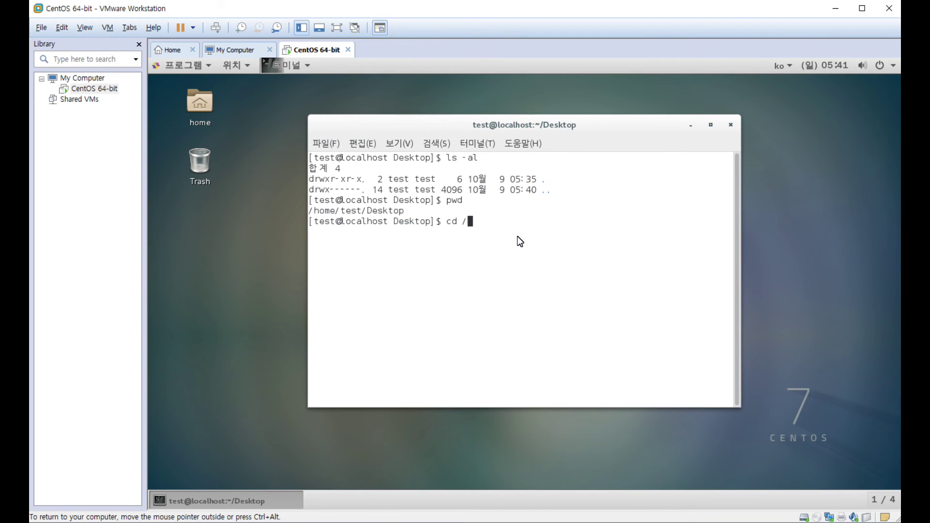
pyautogui.press('Return')
pyautogui.write('ls -al')
pyautogui.press('Return')
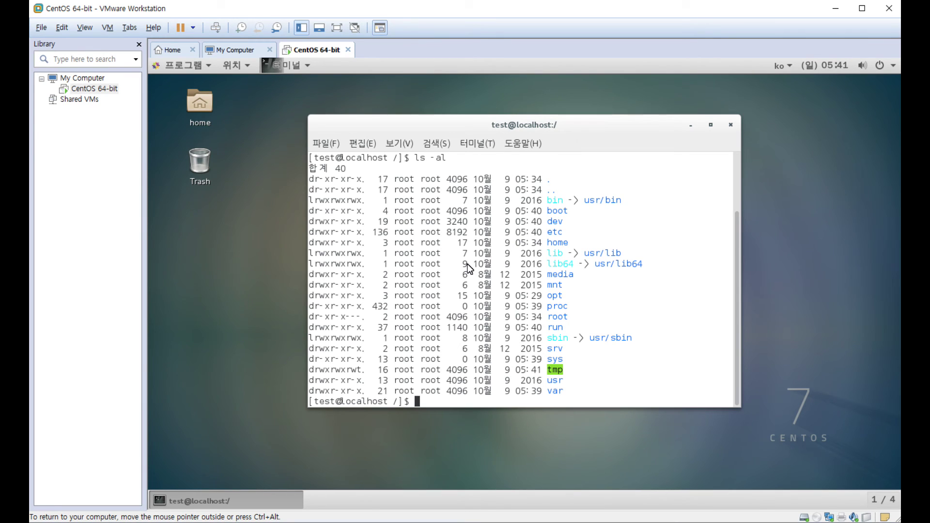
pyautogui.write('id')
pyautogui.press('Return')
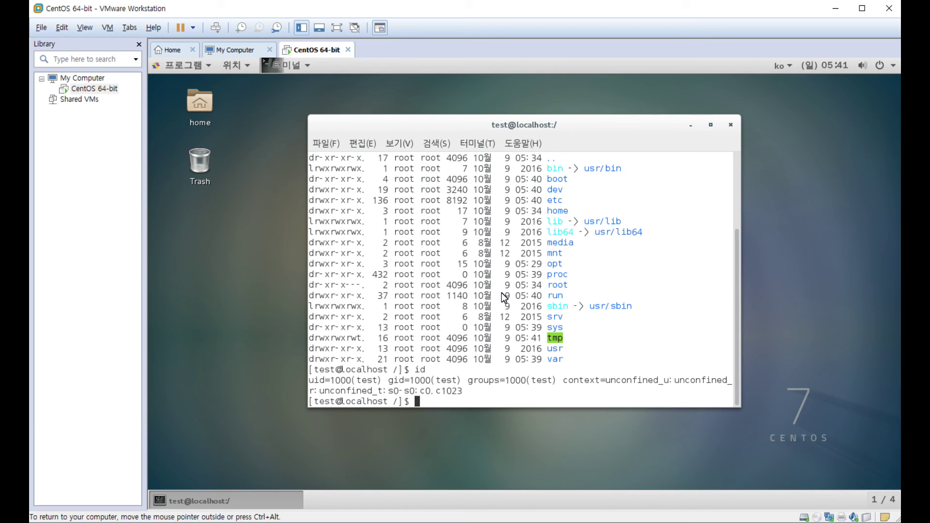
# - Switch to root with su -, retrying after a failed root password attempt
pyautogui.write('su -')
pyautogui.press('Return')
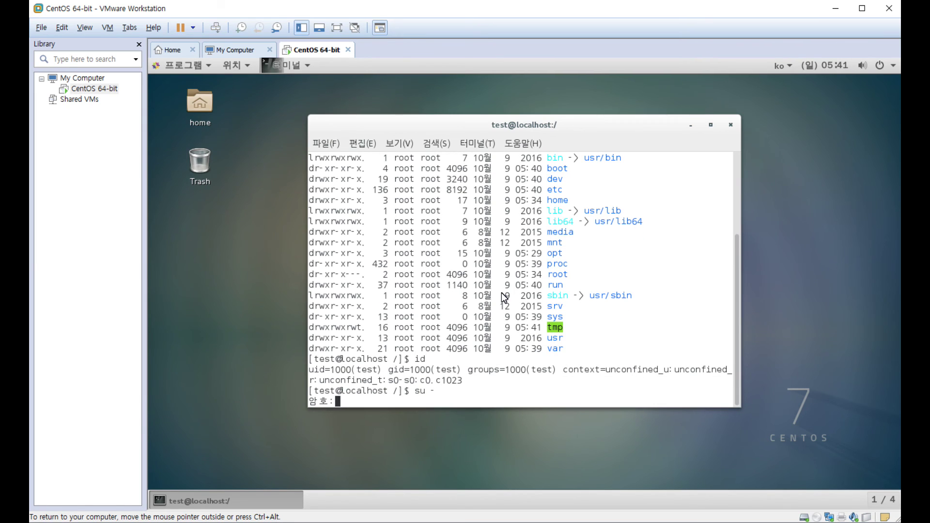
pyautogui.press('Return')
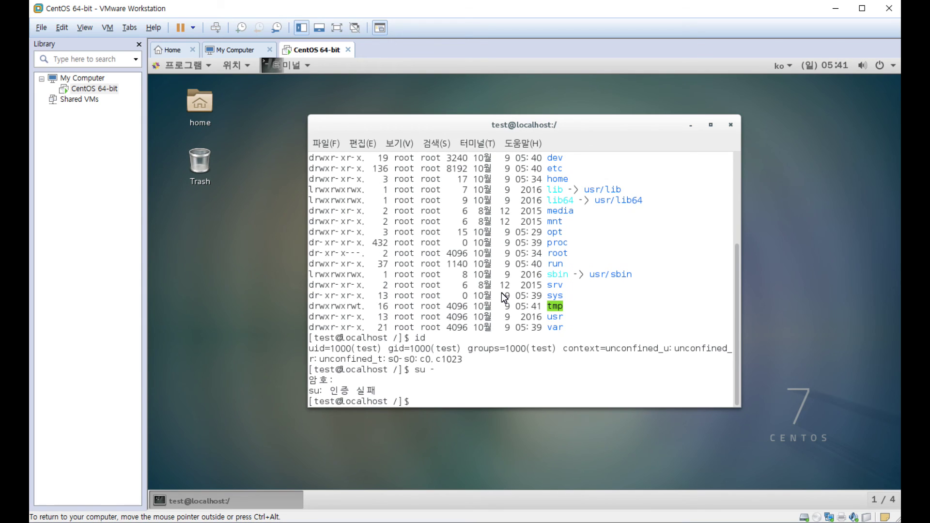
pyautogui.write('su -')
pyautogui.press('Return')
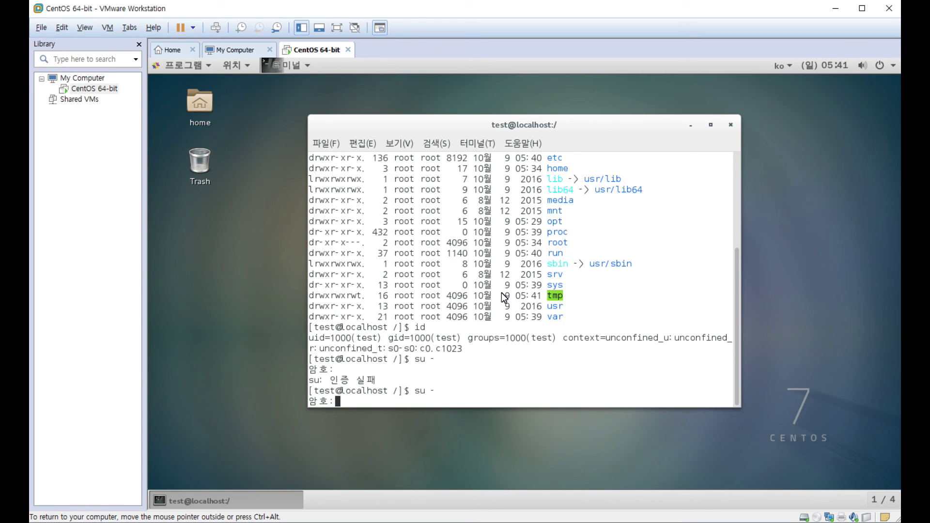
pyautogui.press('Return')
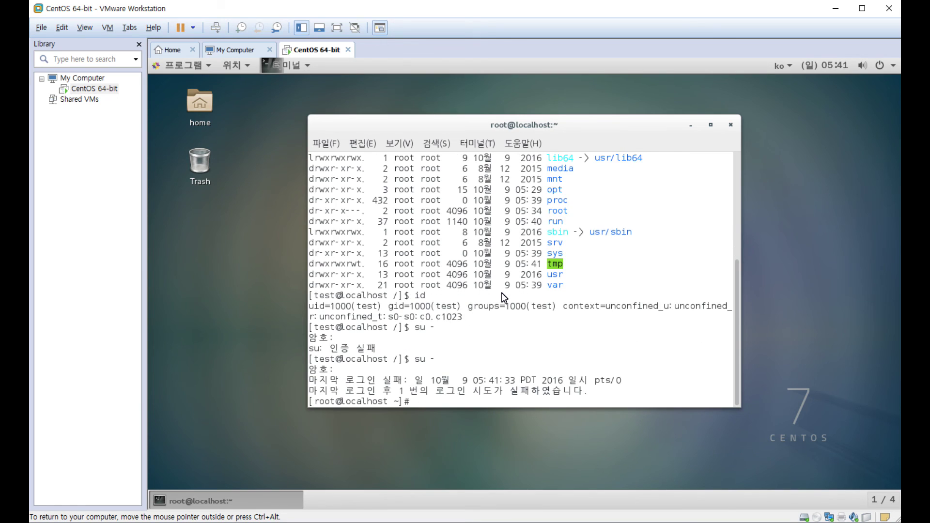
pyautogui.press('Return')
pyautogui.press('Return')
pyautogui.press('Return')
# - Confirm the root shell: id shows uid 0 and pwd shows /root
pyautogui.write('id')
pyautogui.press('Return')
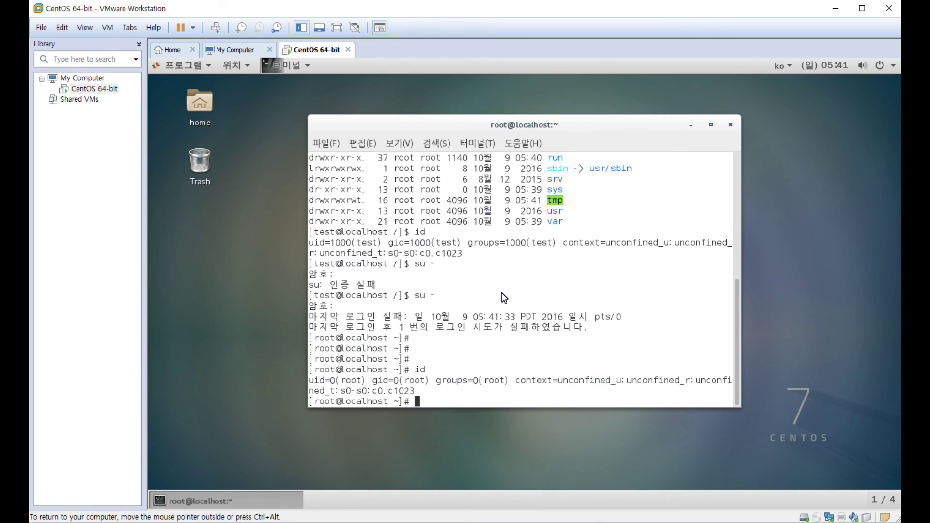
pyautogui.write('pwd')
pyautogui.press('Return')
pyautogui.press('Return')
pyautogui.press('Return')
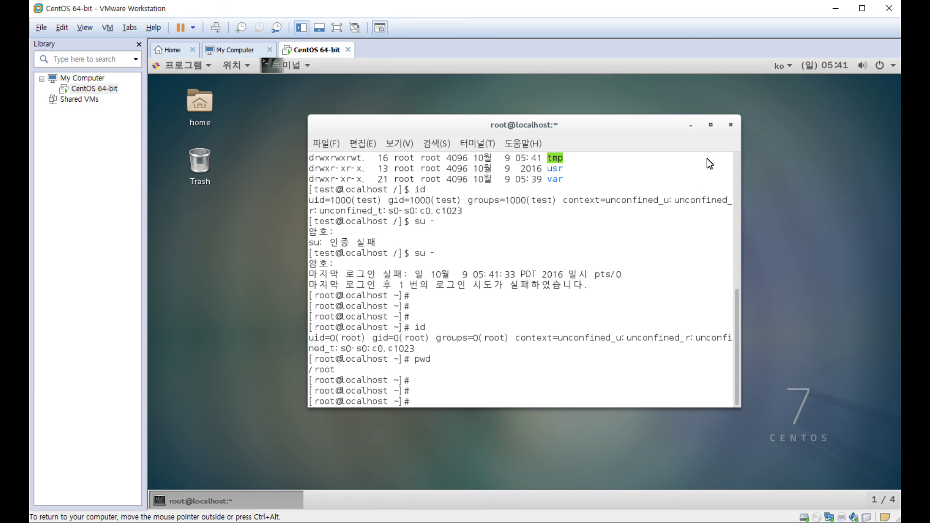
# - Cancel closing the terminal, erase a stray tilde, and release input to the host with Ctrl+Alt
pyautogui.click(731, 125)
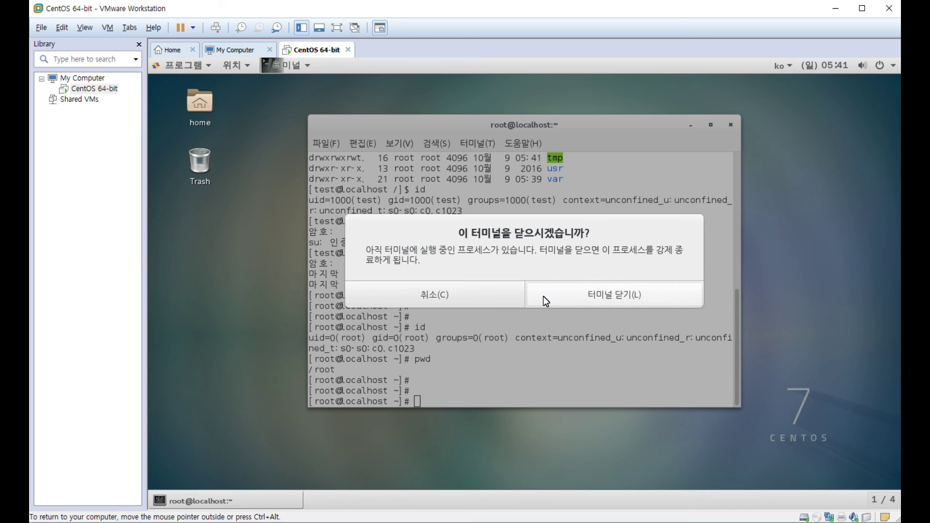
pyautogui.click(487, 296)
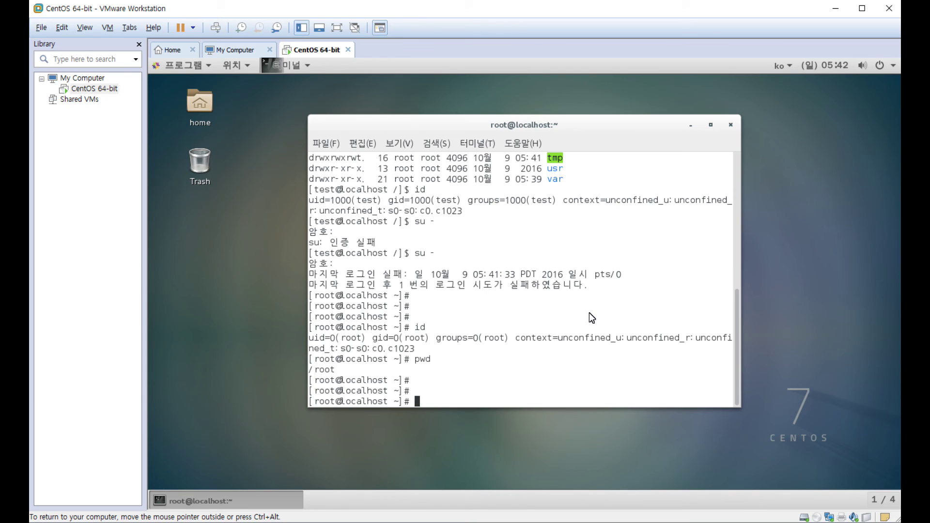
pyautogui.write('~')
pyautogui.press('BackSpace')
pyautogui.hotkey('ctrl', 'alt')
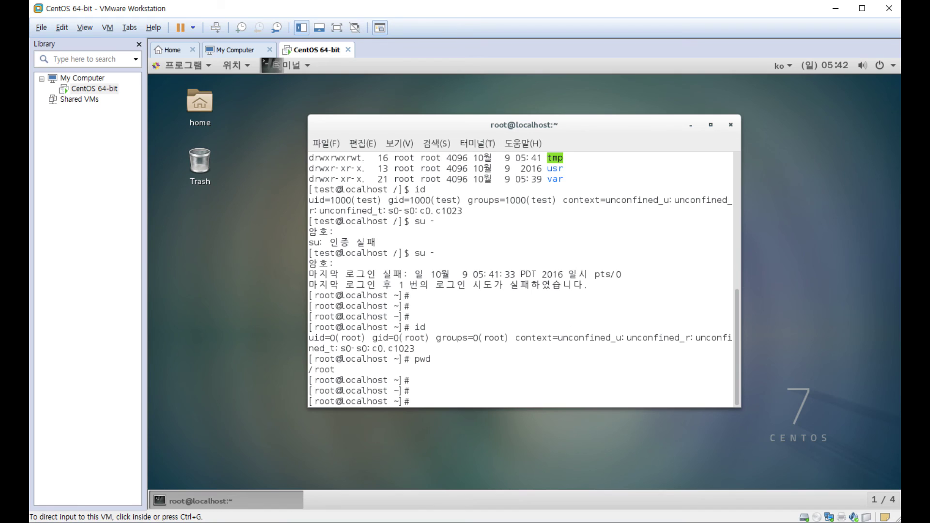